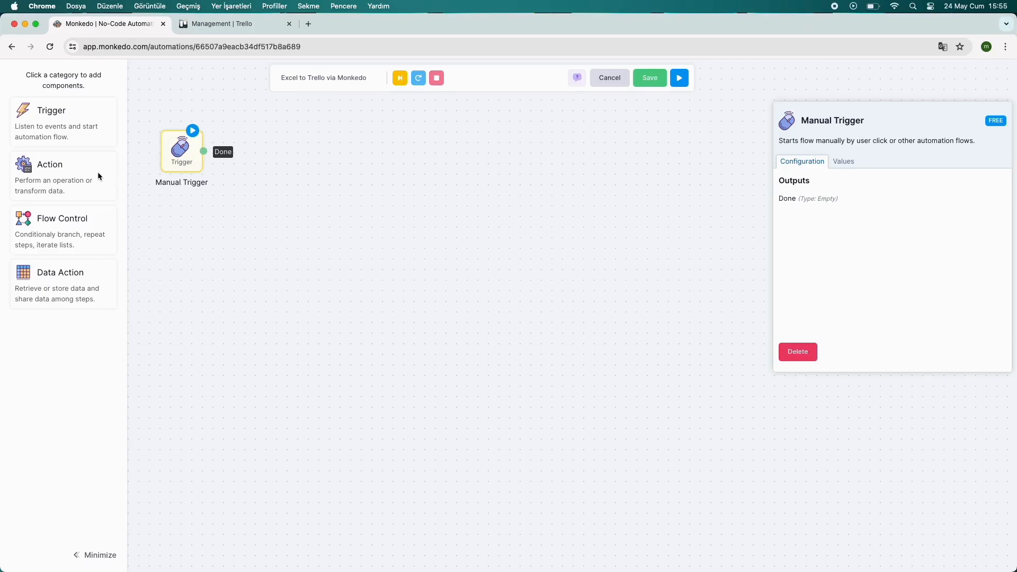
Add the Create Table From File action to the flow and place it beside the Manual Trigger.
left_click(62, 167)
type("file")
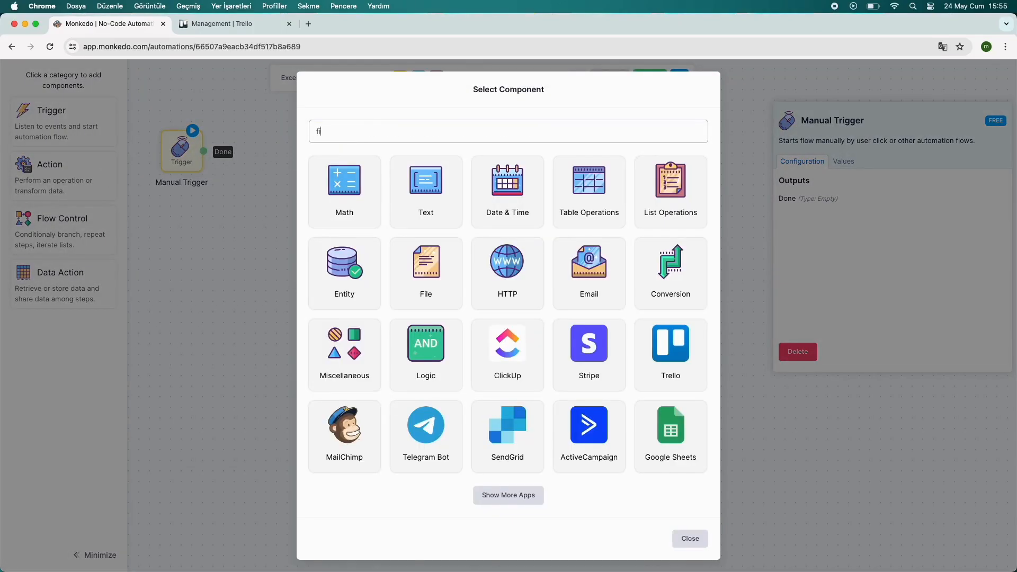
left_click(345, 180)
type("create")
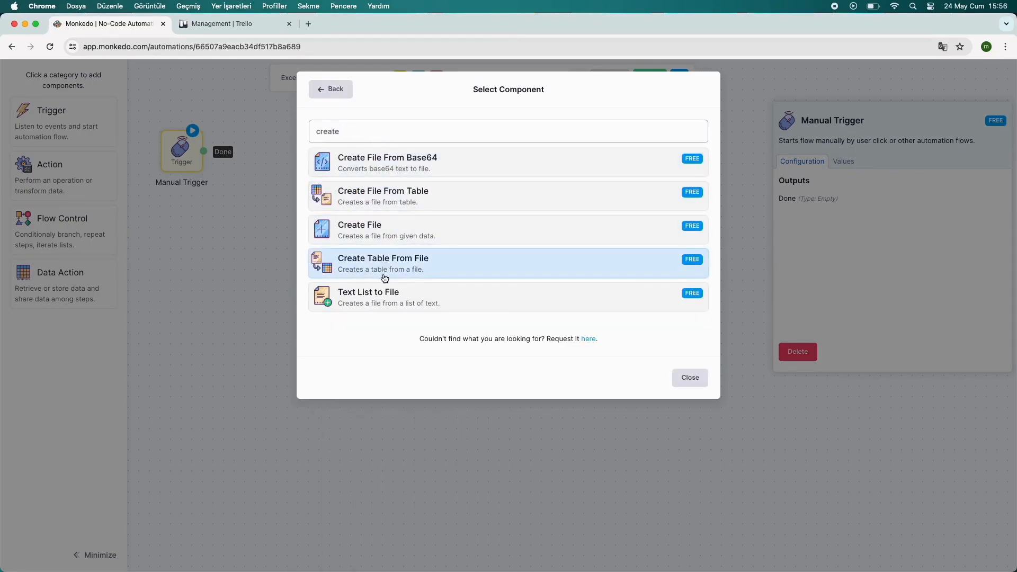
left_click(385, 278)
left_click(281, 160)
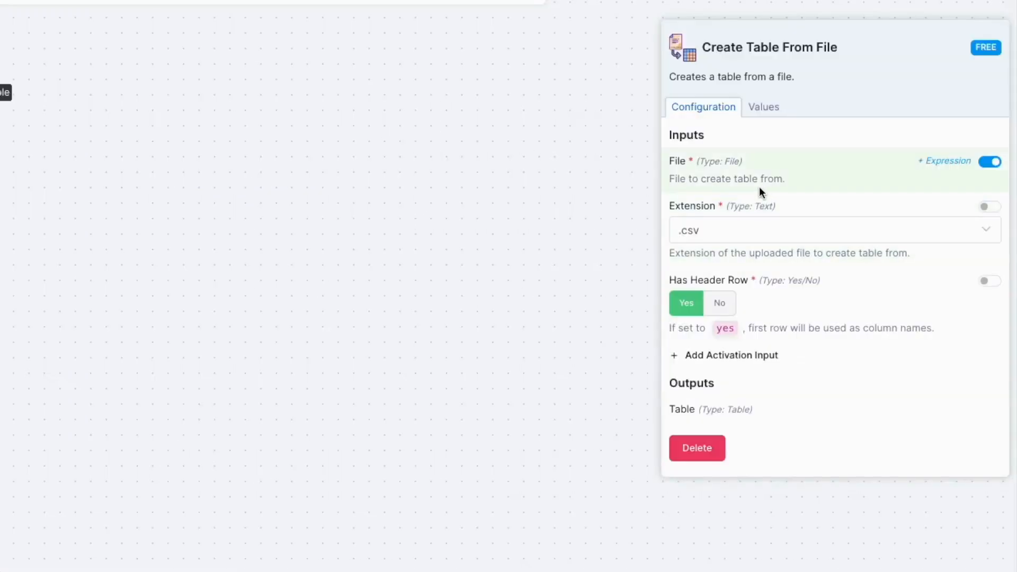
Upload "Excel to Trello- Management Tasks - Before.xlsx" as the component's source file and set its extension to .xlsx.
left_click(989, 162)
left_click(847, 233)
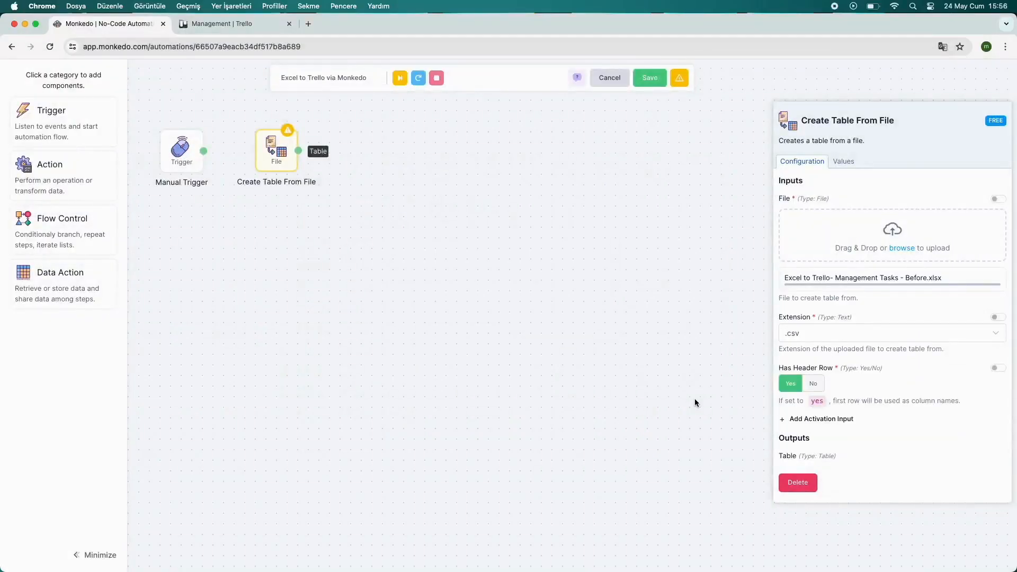
left_click(809, 338)
left_click(801, 366)
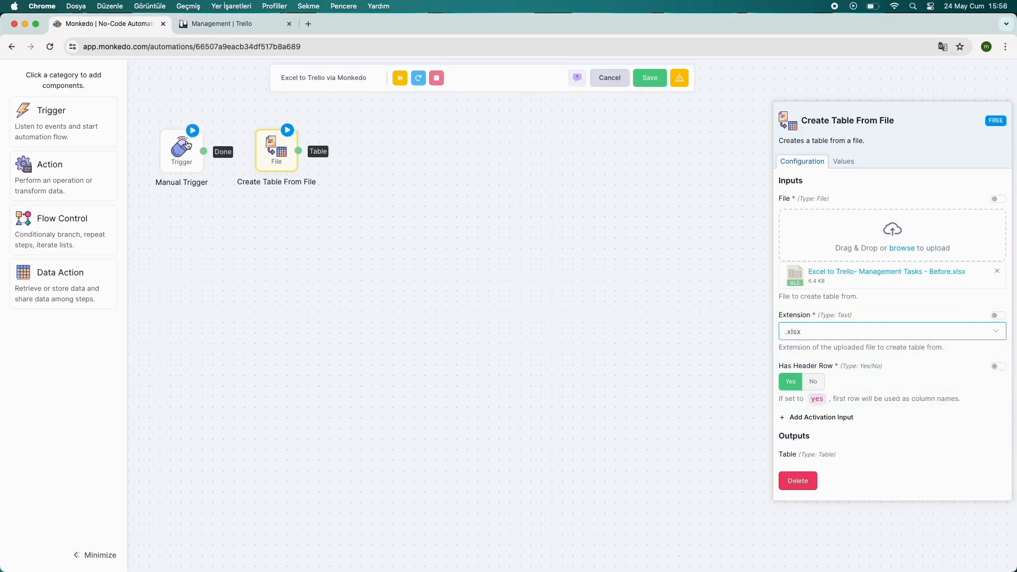
Give Create Table From File an activation input connected to the Manual Trigger's Done output, and run the component.
left_click(274, 157)
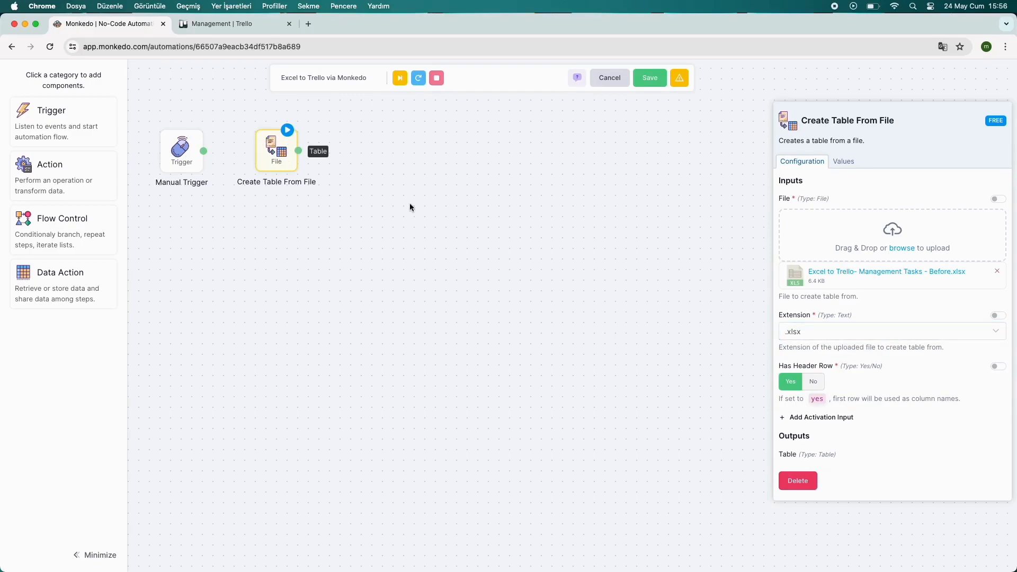
left_click(806, 417)
left_click(204, 152)
left_click_drag(204, 152, 287, 162)
left_click(288, 135)
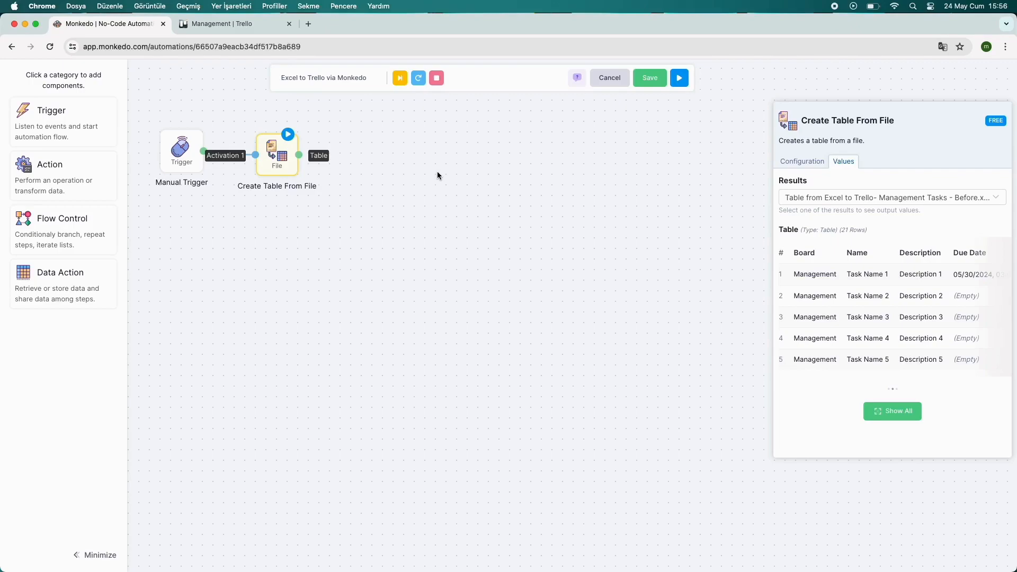
Add an Iterate Table Rows flow control fed by the Create Table From File output, and run it.
left_click(96, 214)
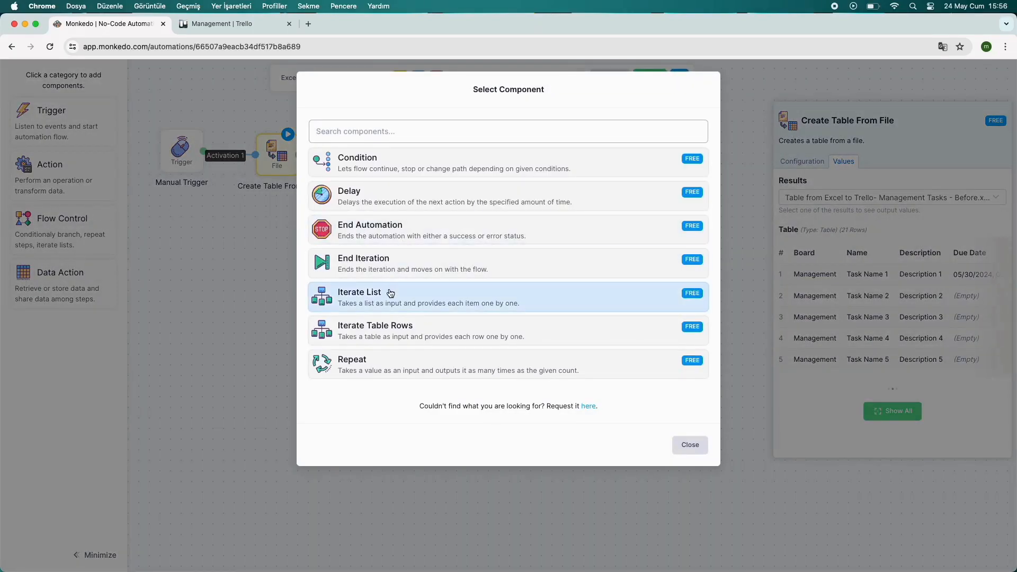
left_click(389, 326)
left_click(389, 164)
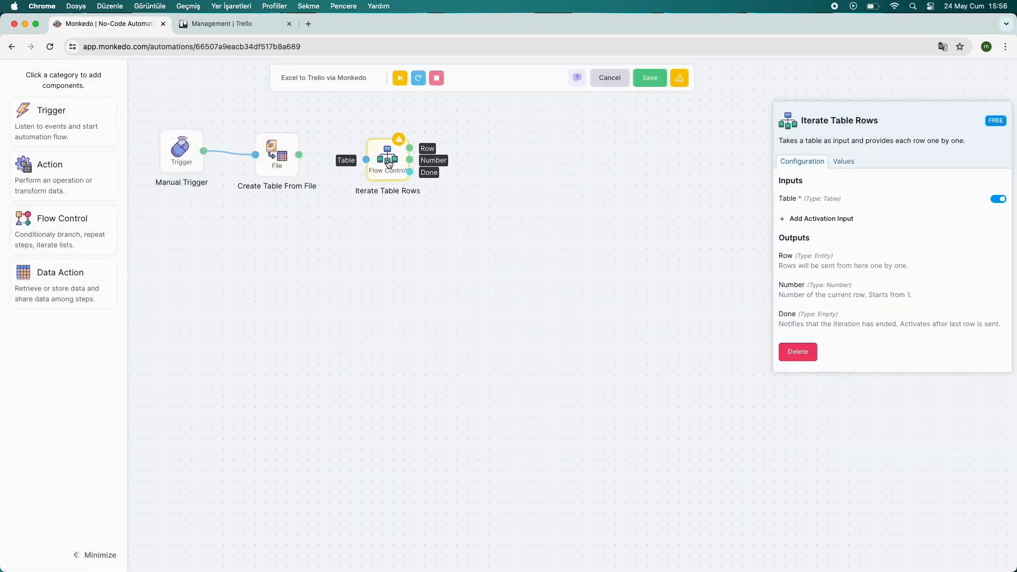
left_click_drag(298, 154, 366, 160)
left_click(398, 138)
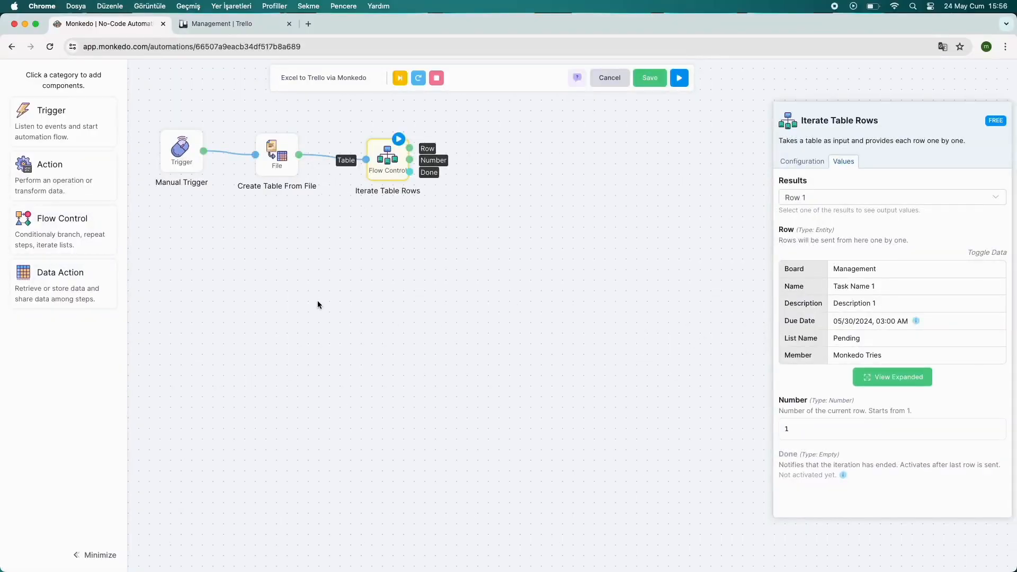
Add the Set Named Value data action and place it beside Iterate Table Rows.
left_click(97, 288)
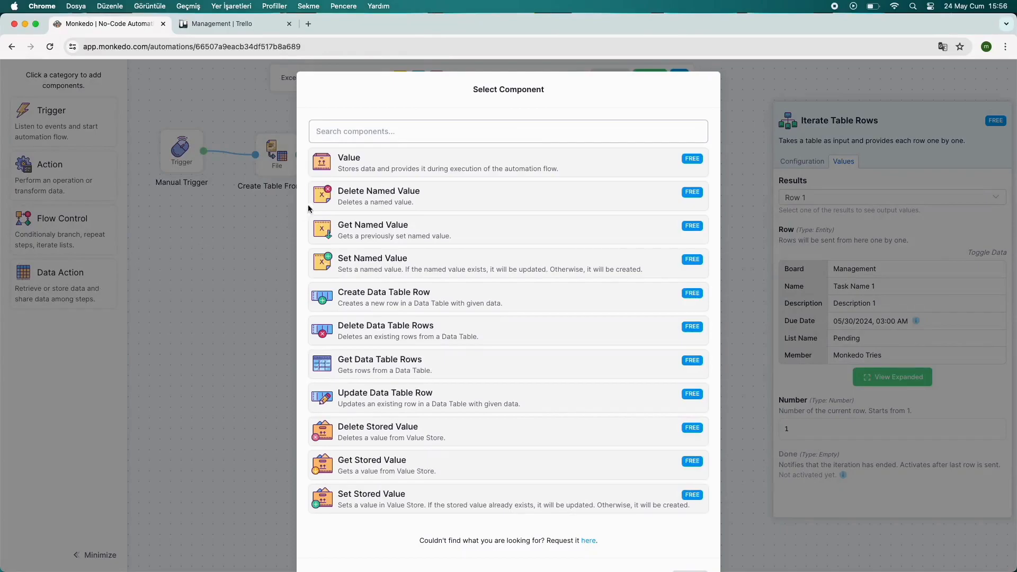
left_click(387, 135)
type("set")
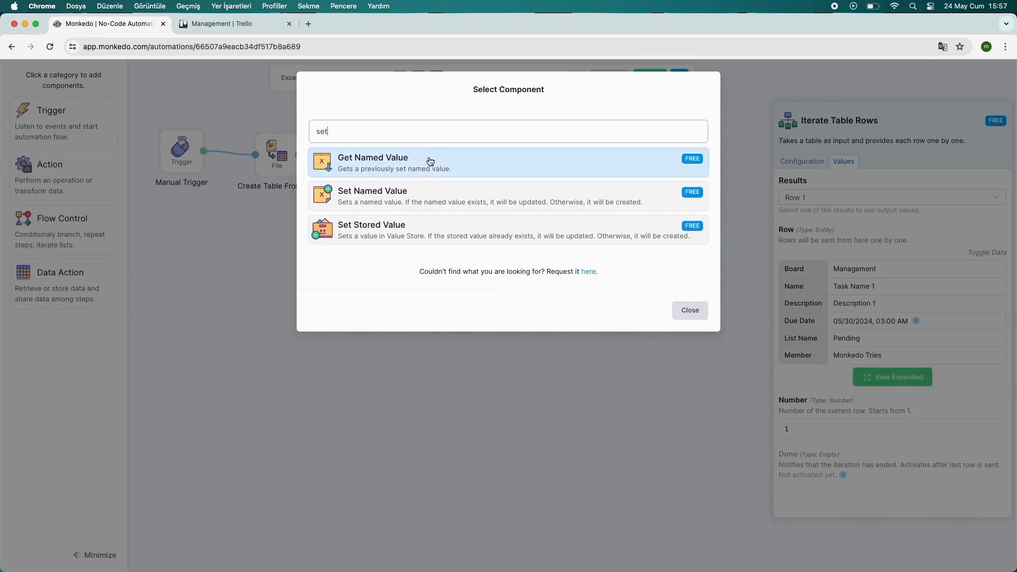
left_click(418, 205)
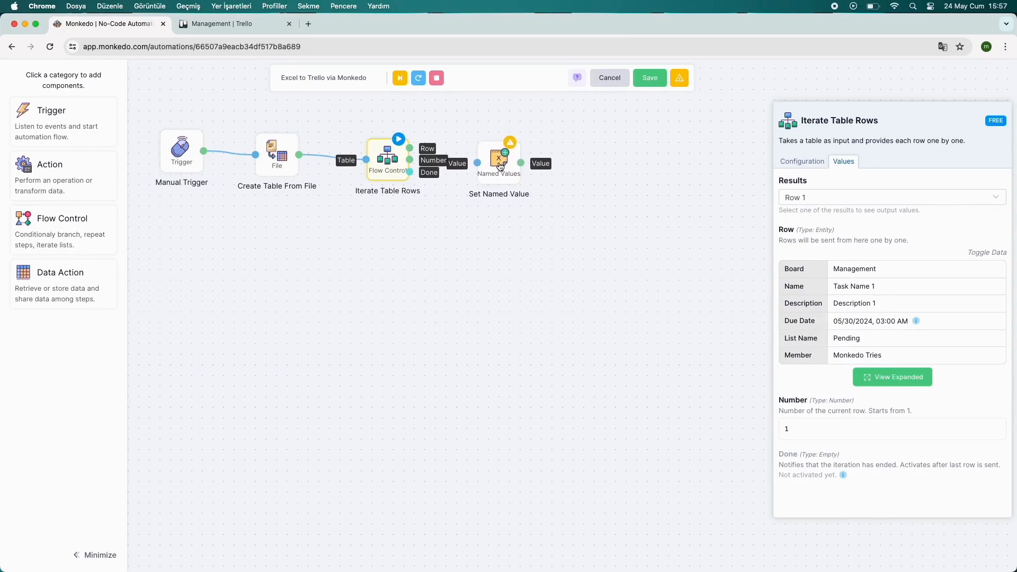
left_click(498, 167)
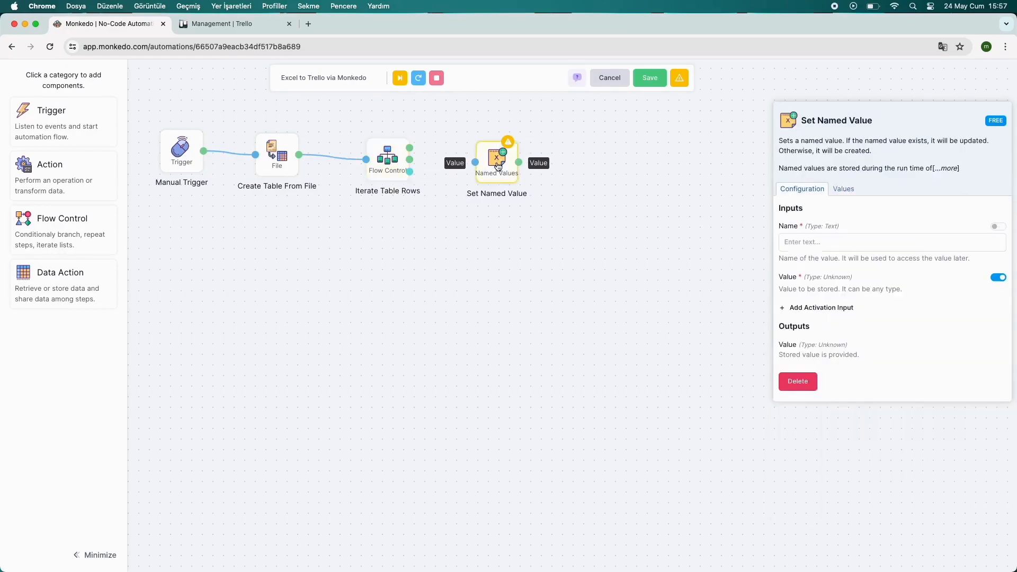
Store the Row output of Iterate Table Rows as the named value "Excel Row" and run the component.
left_click_drag(409, 149, 475, 165)
left_click(483, 166)
left_click(800, 243)
type("Excel Row")
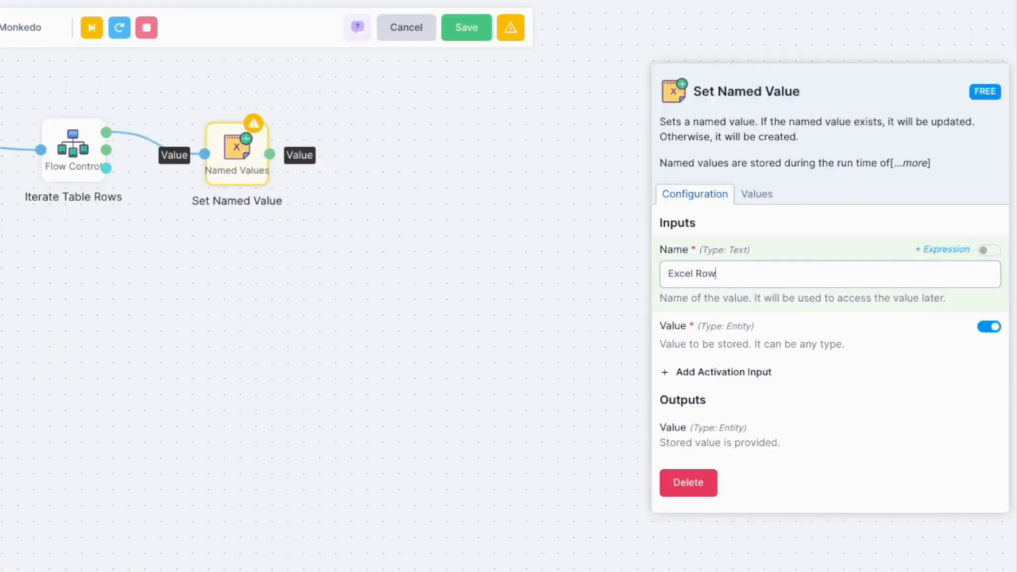
left_click(254, 123)
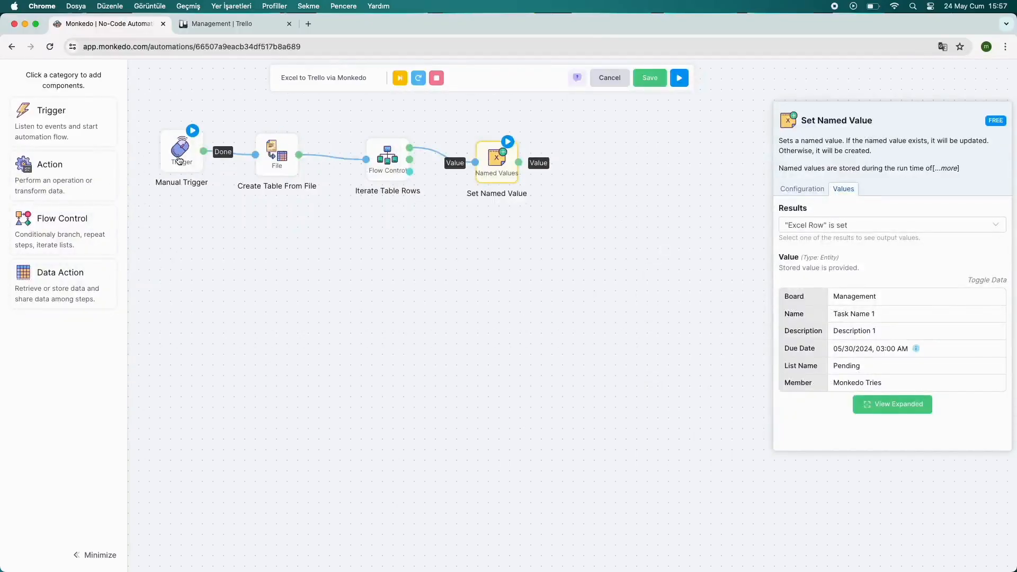
Add Trello's Create Card action below the flow and connect the Set Named Value output to its Name input.
left_click(47, 127)
type("trel")
left_click(345, 191)
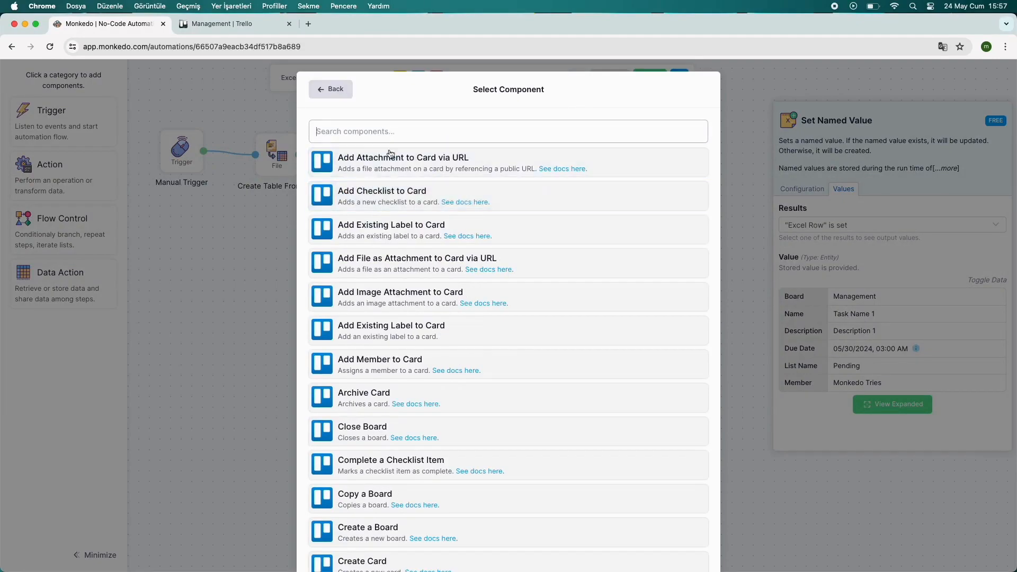
scroll(392, 342, "down", 5)
left_click(380, 366)
left_click(396, 303)
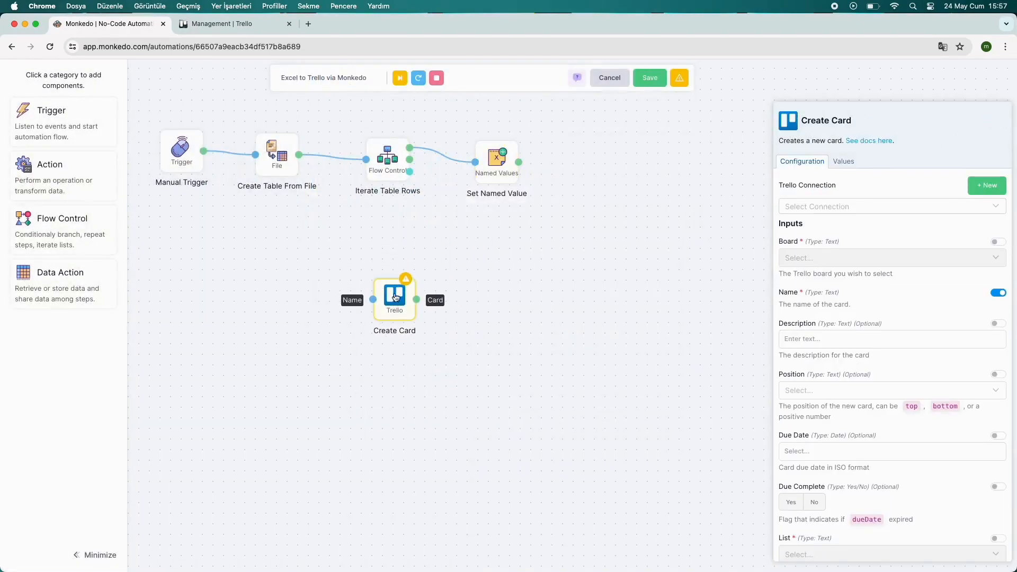
left_click_drag(519, 162, 373, 299)
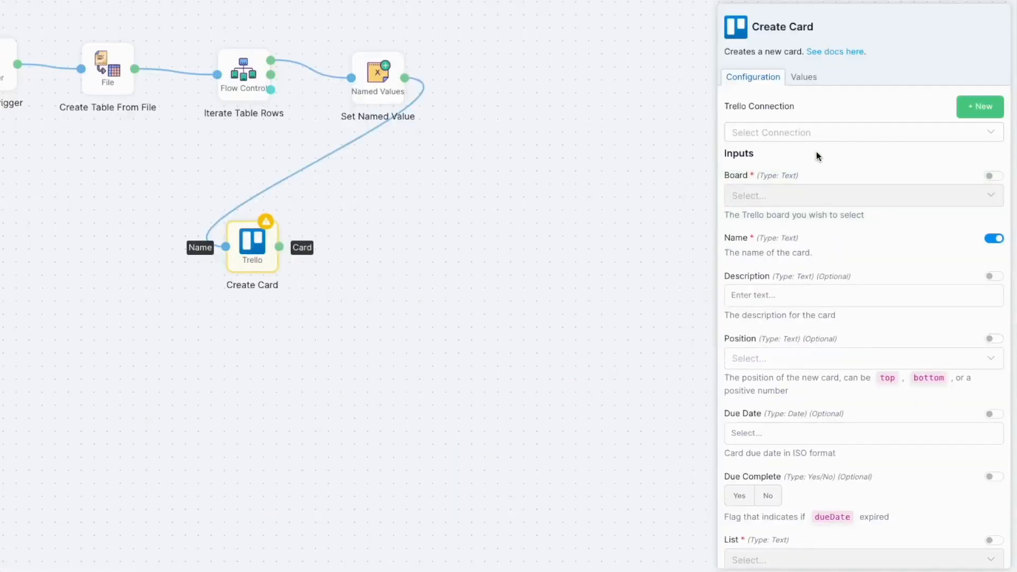
Choose the existing Trello connection for Create Card and set its board to Management.
left_click(815, 132)
left_click(814, 151)
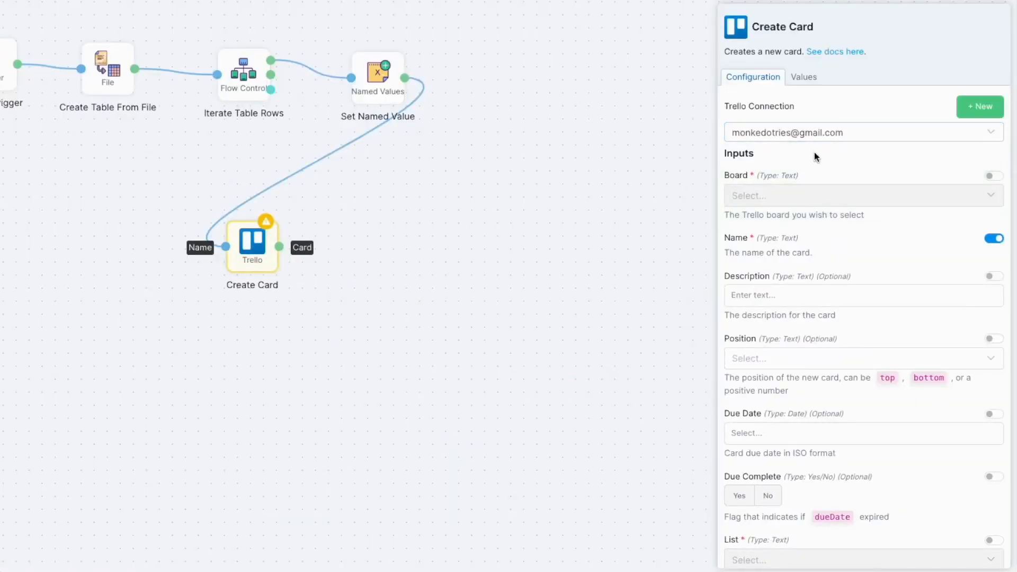
left_click(814, 201)
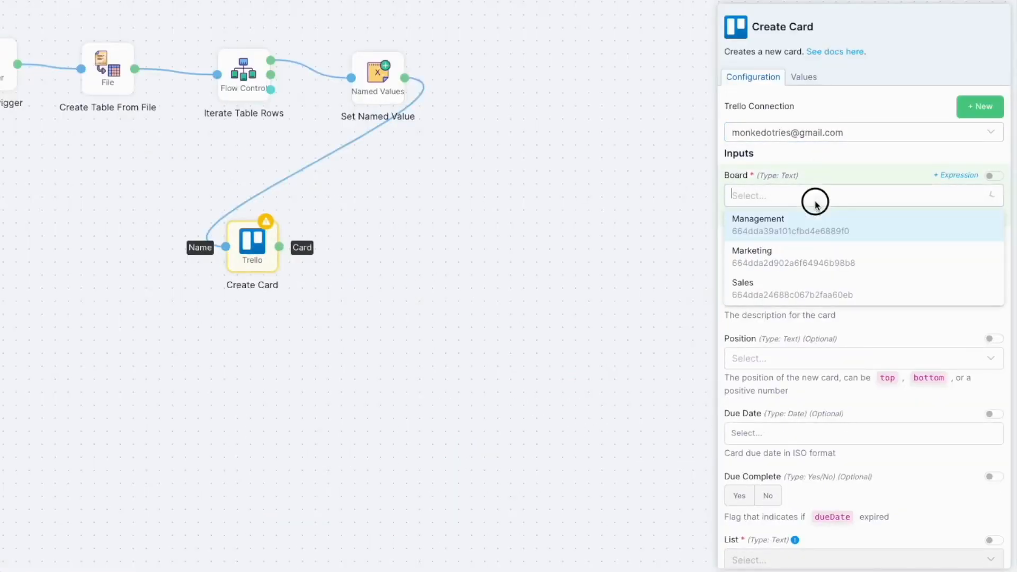
left_click(814, 227)
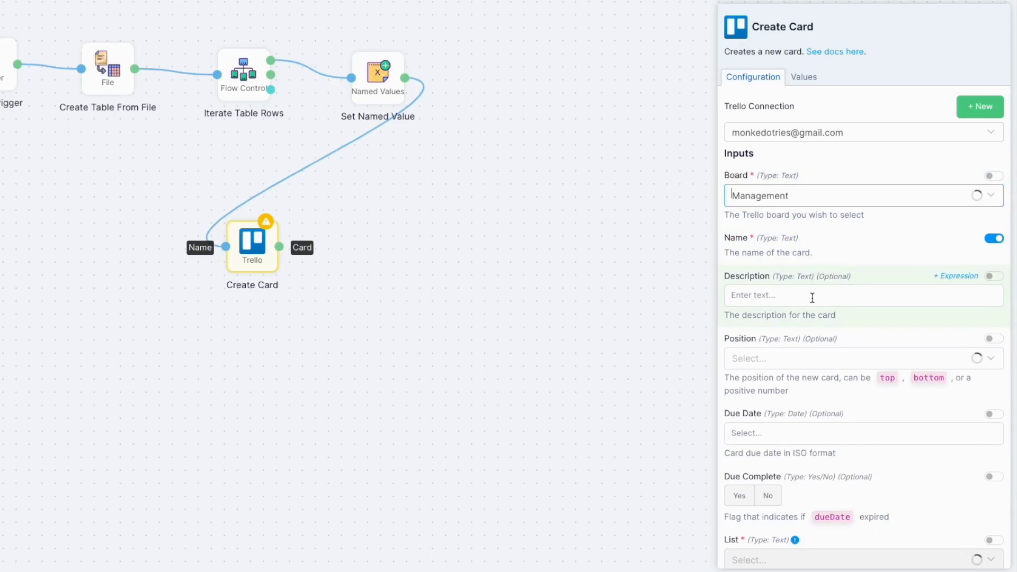
Set the card's Name to an expression using the Name field of the incoming row.
scroll(812, 296, "down", 1)
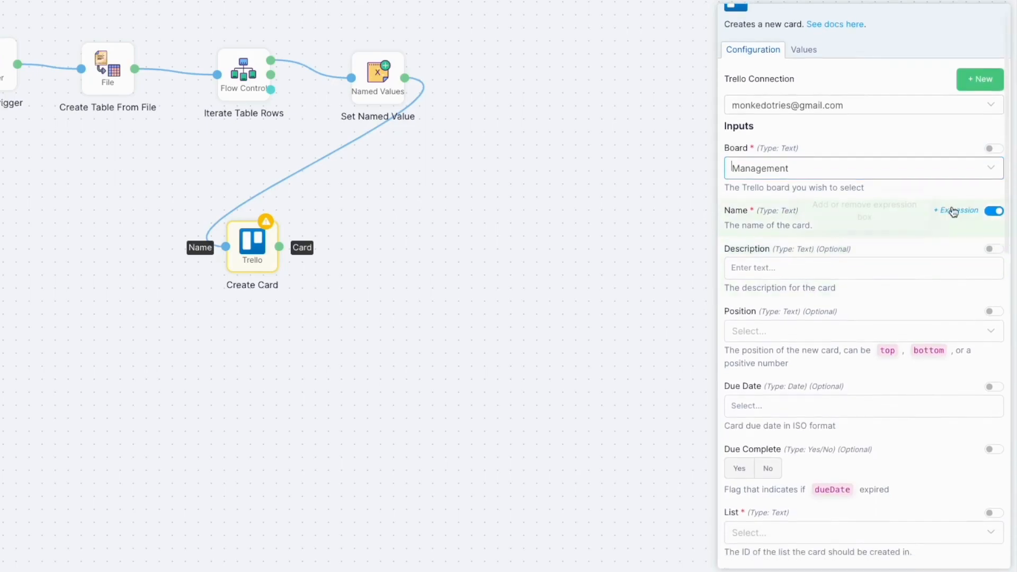
left_click(994, 212)
left_click(392, 329)
left_click(992, 212)
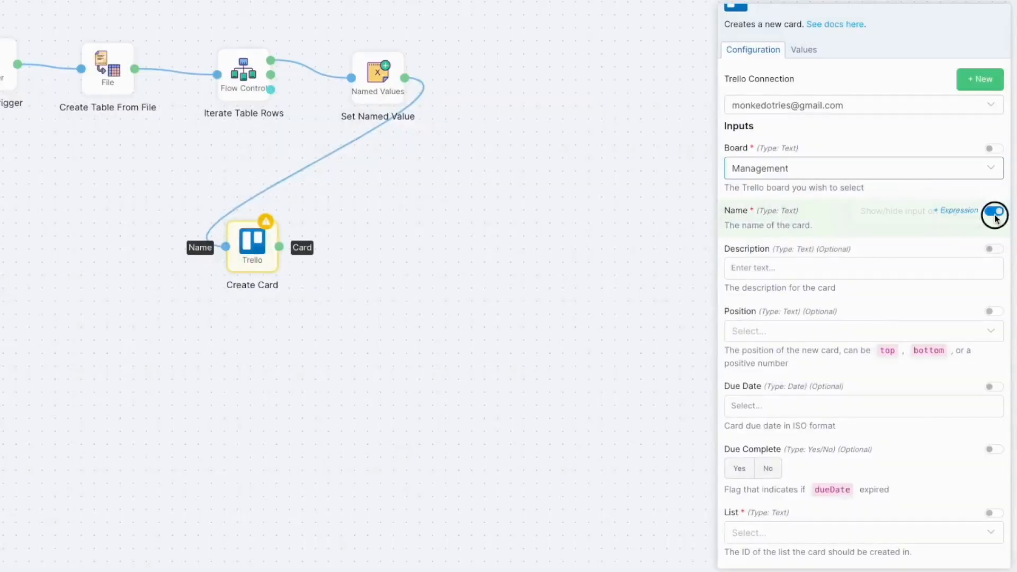
left_click(903, 235)
scroll(892, 376, "down", 1)
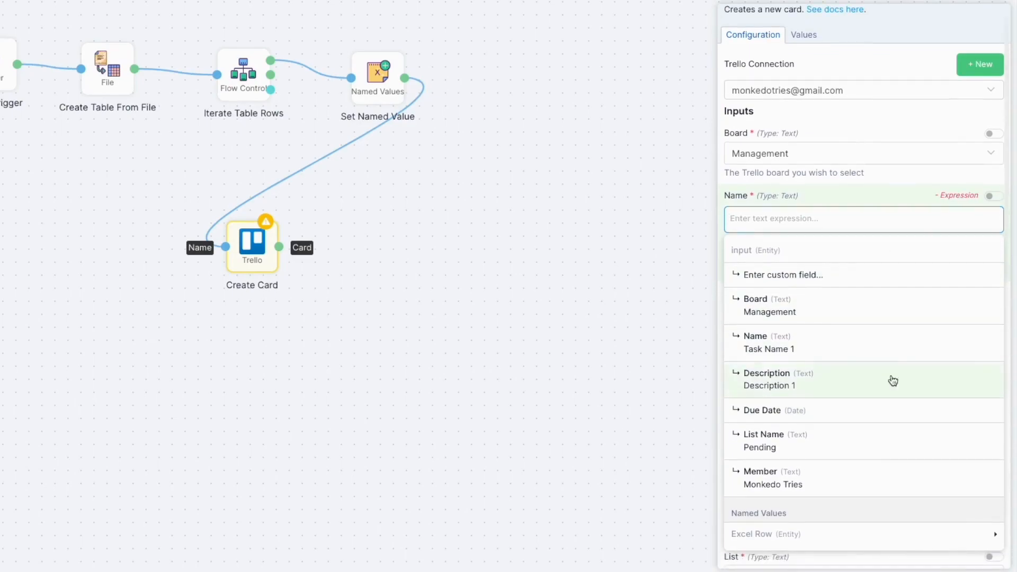
left_click(889, 347)
scroll(869, 359, "down", 1)
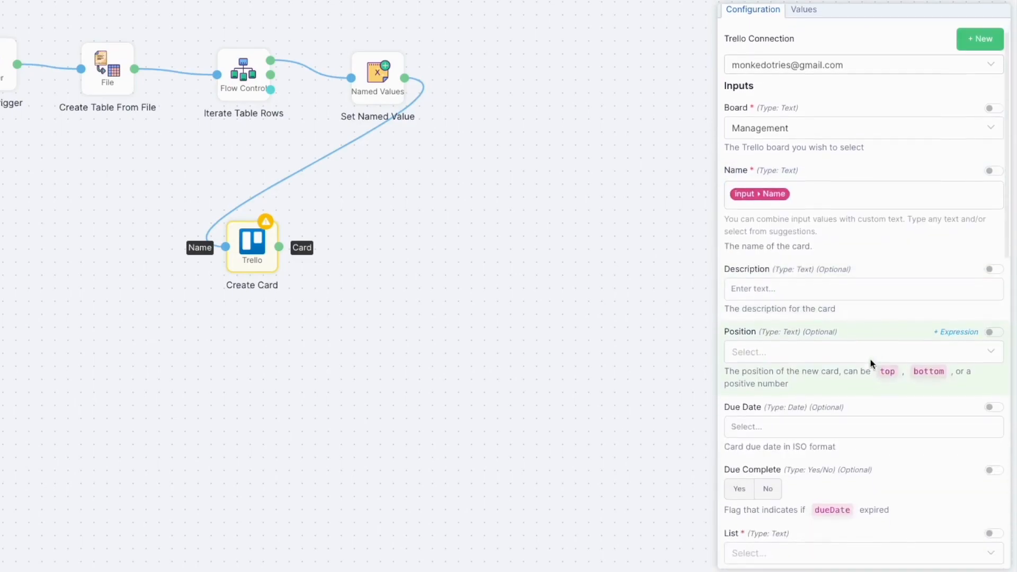
Set the card's Description to an expression using the Description field of the Excel Row named value.
left_click(896, 286)
left_click(992, 347)
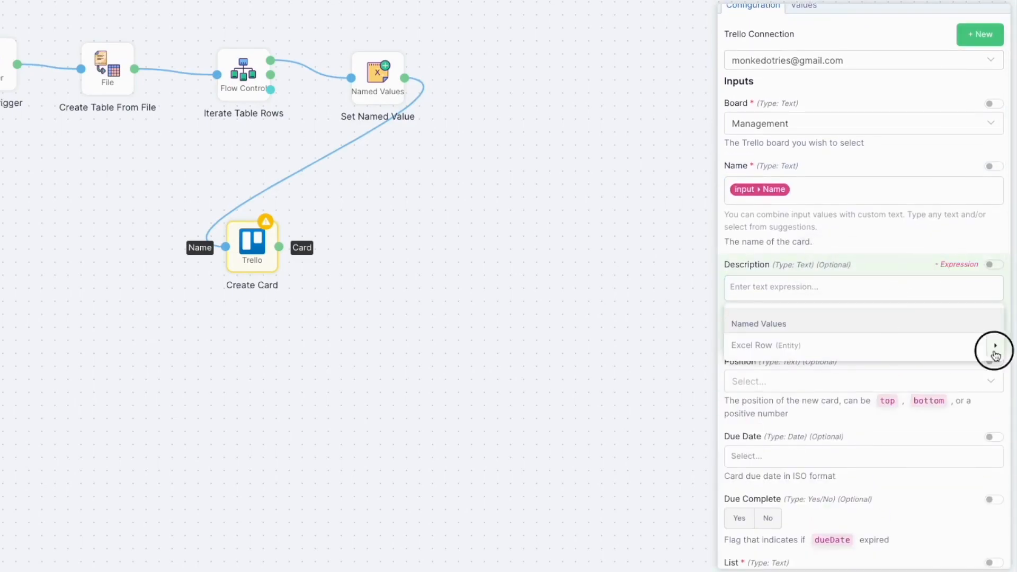
left_click(883, 423)
scroll(883, 428, "down", 1)
scroll(911, 403, "down", 1)
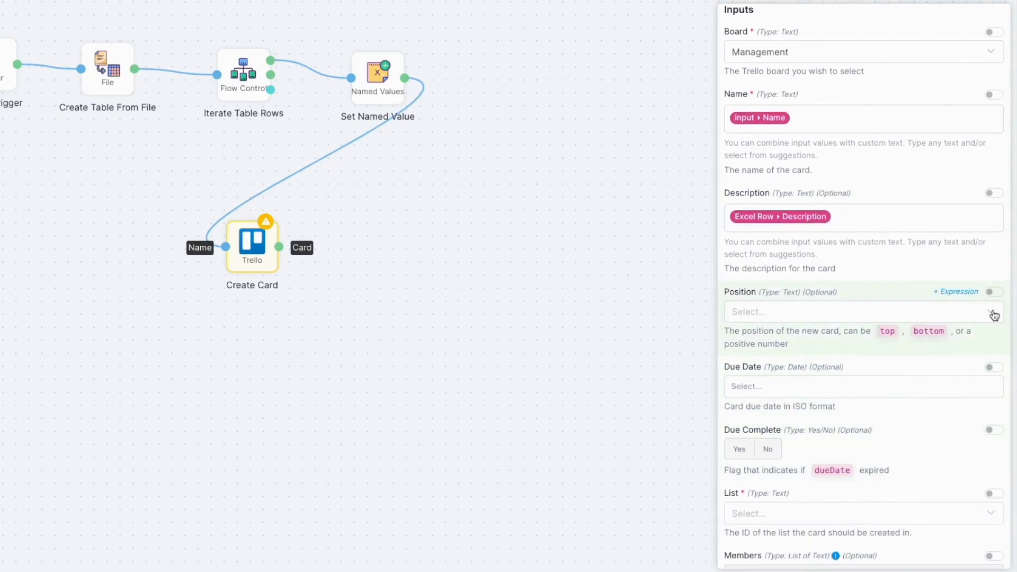
Set the card's Due Date to an expression using the Due Date field of the Excel Row named value.
scroll(989, 315, "down", 2)
left_click(959, 293)
left_click(961, 316)
left_click(959, 374)
left_click(830, 483)
scroll(844, 421, "down", 3)
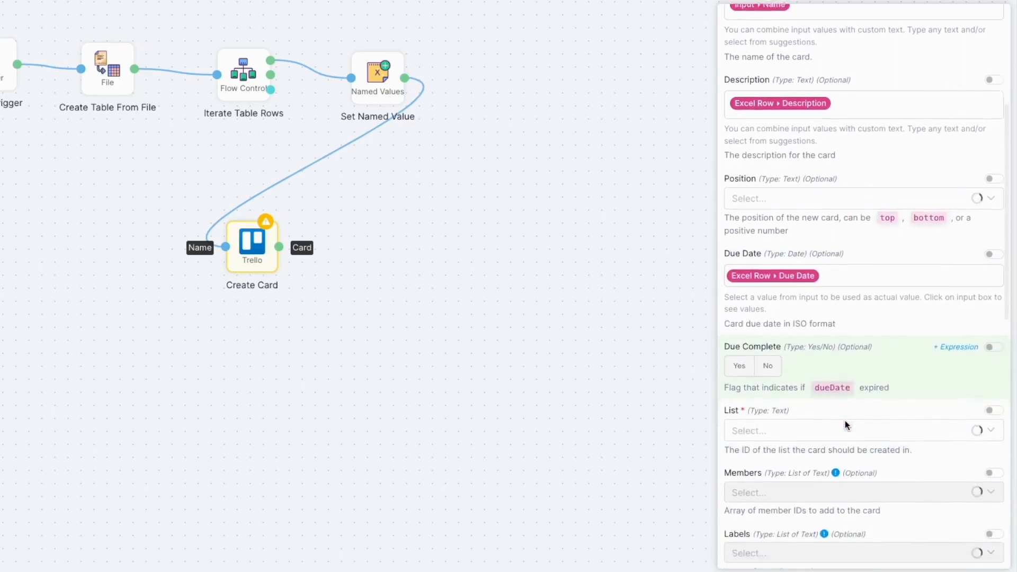
Set the card's destination list to Pending.
scroll(844, 416, "down", 2)
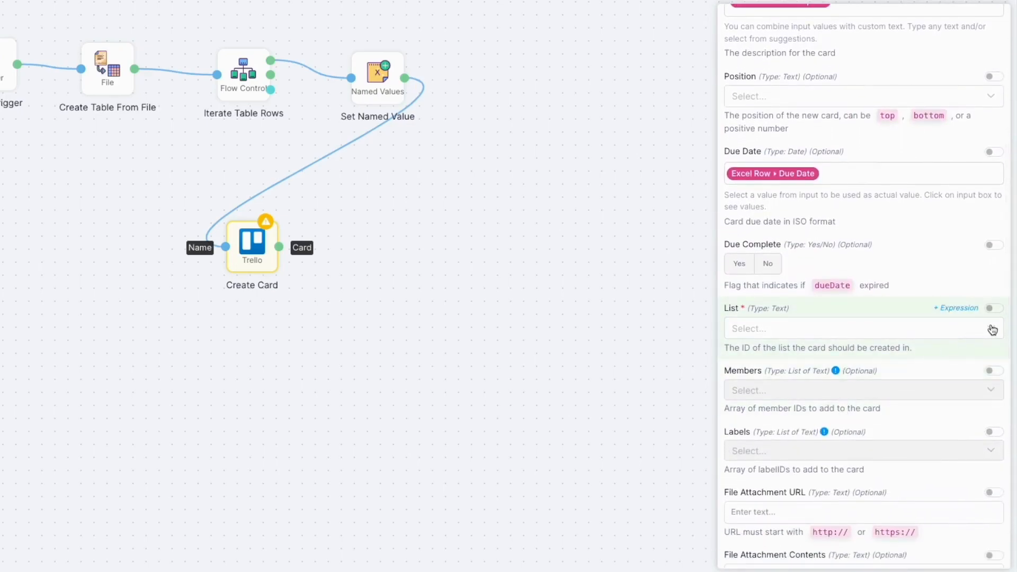
left_click(992, 330)
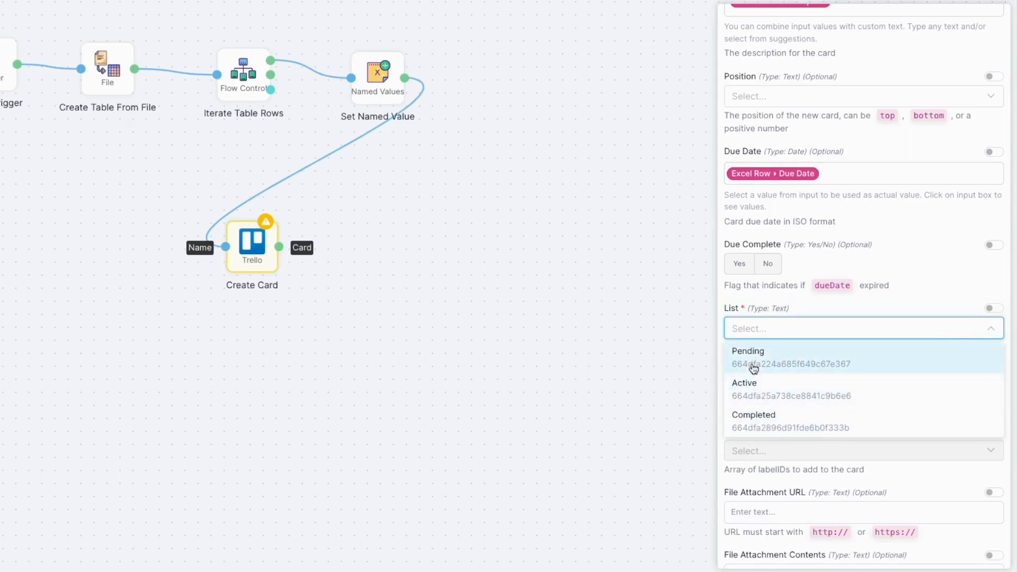
scroll(747, 366, "down", 1)
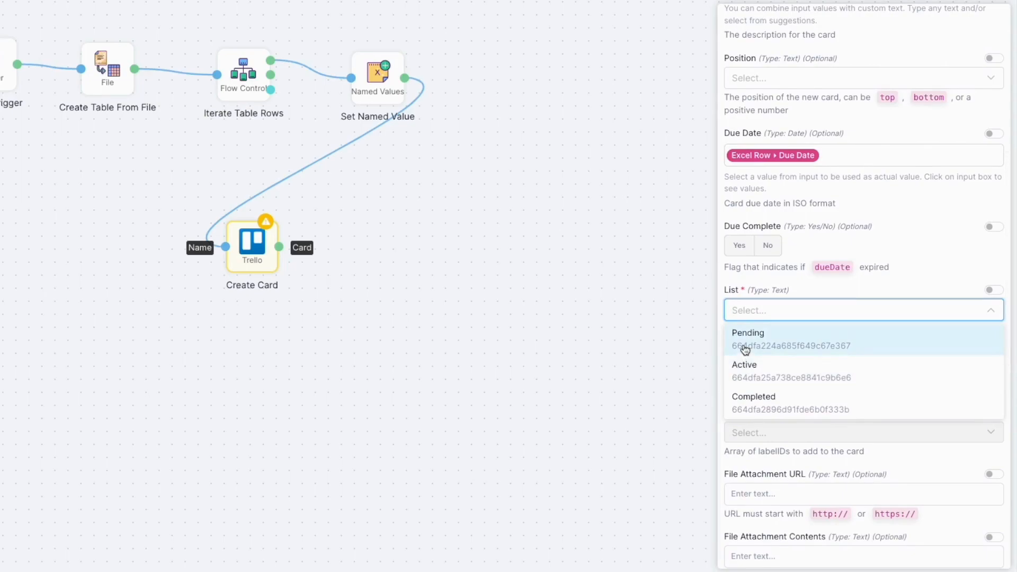
left_click(745, 350)
scroll(778, 335, "down", 1)
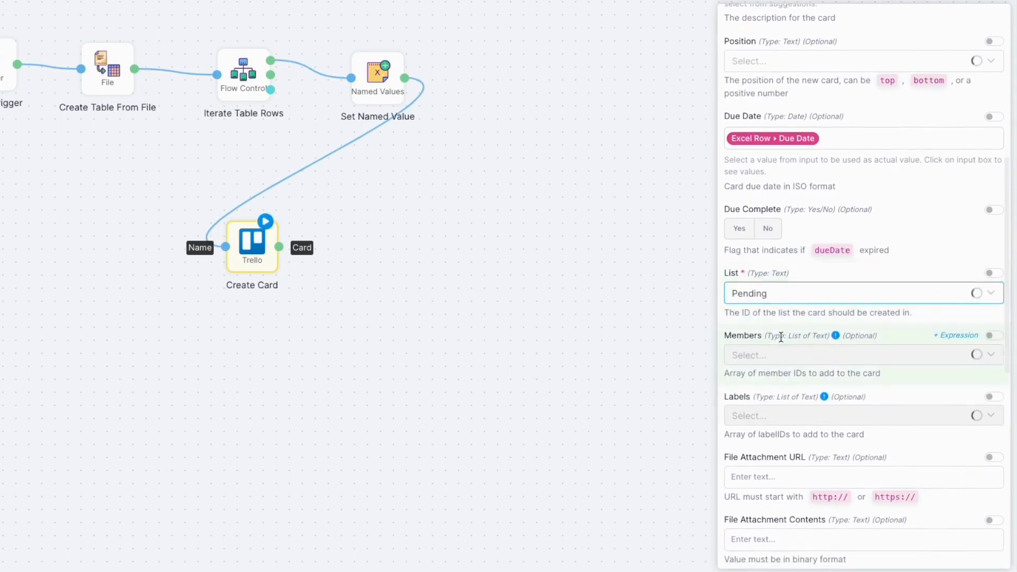
In Numbers, replace the List Name entries with Trello list IDs: Pending 664dfa224a685f649c67e367, Active 664dfa25a738ce8841c9b6e6, Completed 664dfa2896d91fde6b0f333b.
left_click(764, 294)
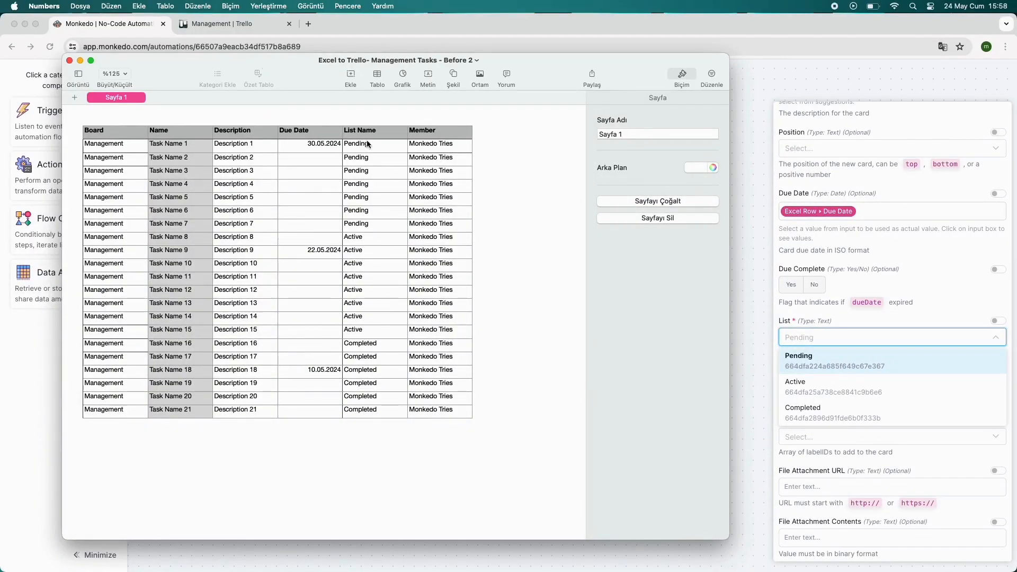
left_click(356, 143)
type("664dfa224a685f649c67e367")
left_click(369, 162)
type("664dfa224a685f649c67e367")
left_click(363, 145)
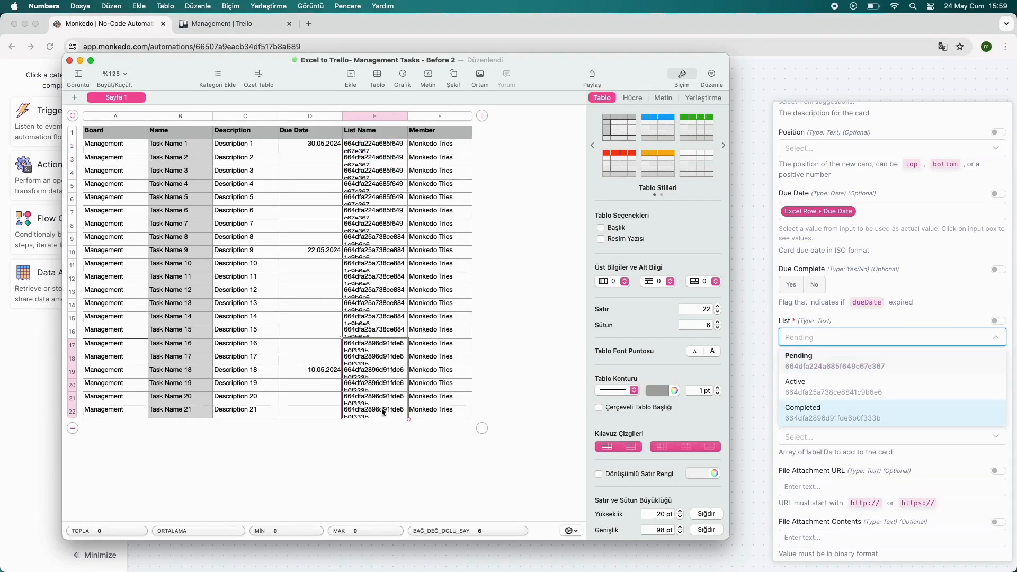
Look up the member IDs offered in the card's Members field and compare them with the Member column in Numbers.
left_click(780, 390)
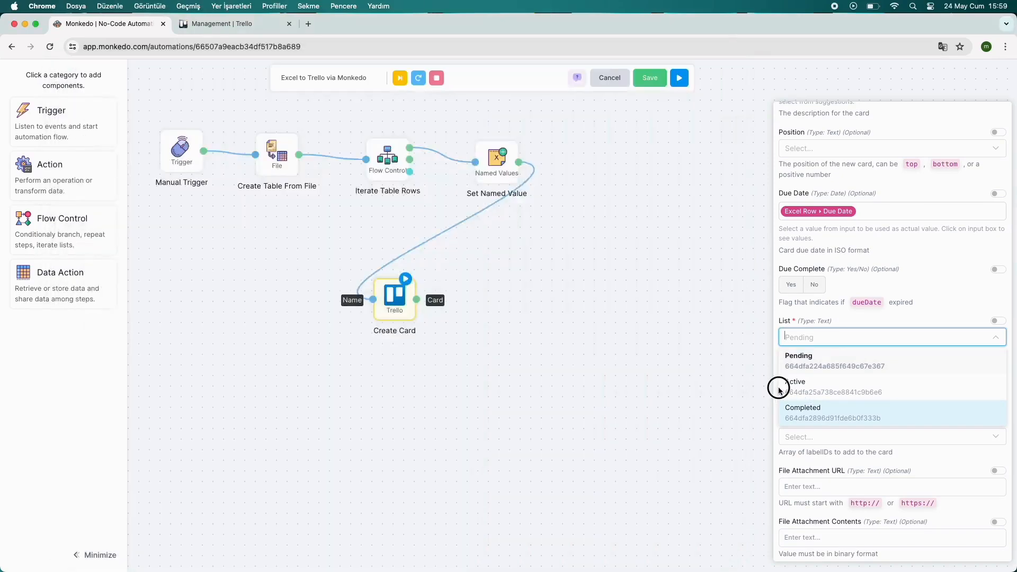
left_click(995, 337)
left_click(984, 380)
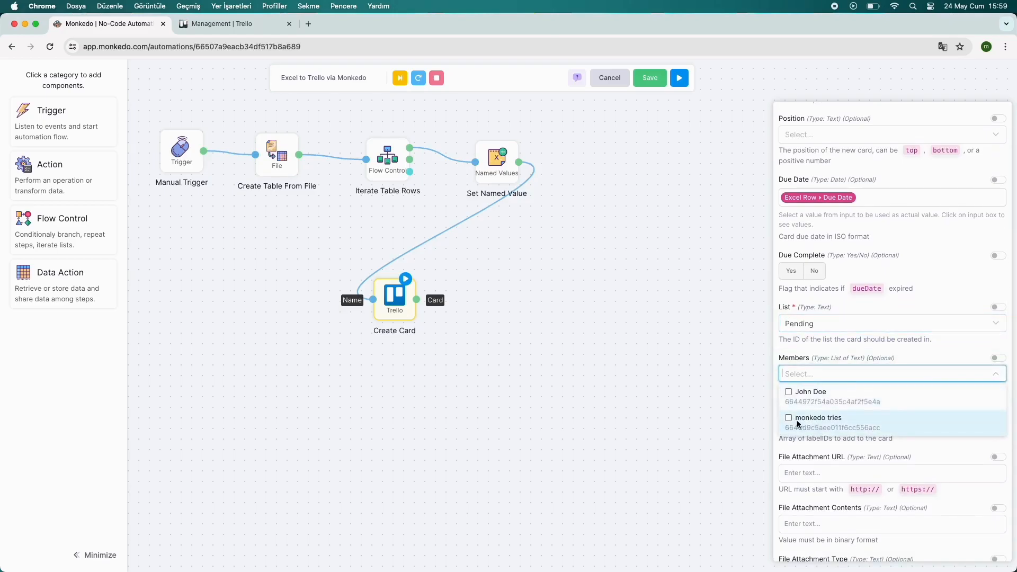
key("super+Tab")
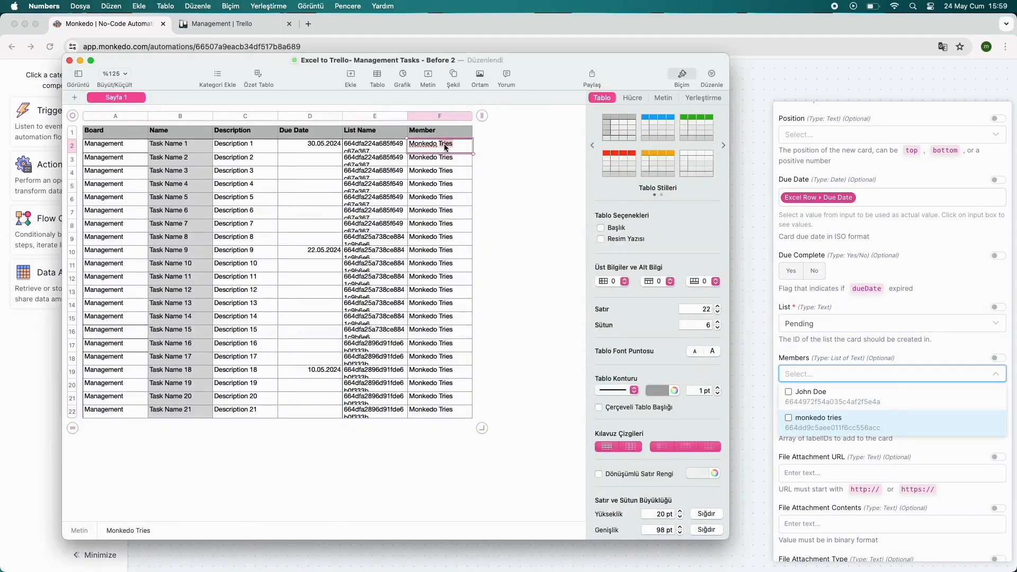
key("super+w")
Replace the source file of Create Table From File with Excel to Trello- Management Tasks - With IDs.xlsx.
left_click(267, 160)
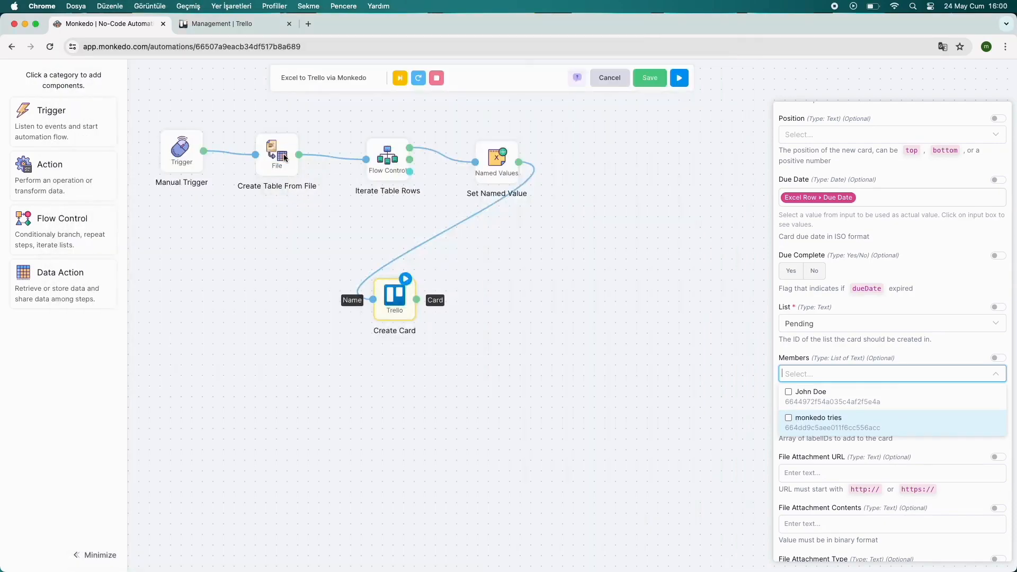
left_click(268, 160)
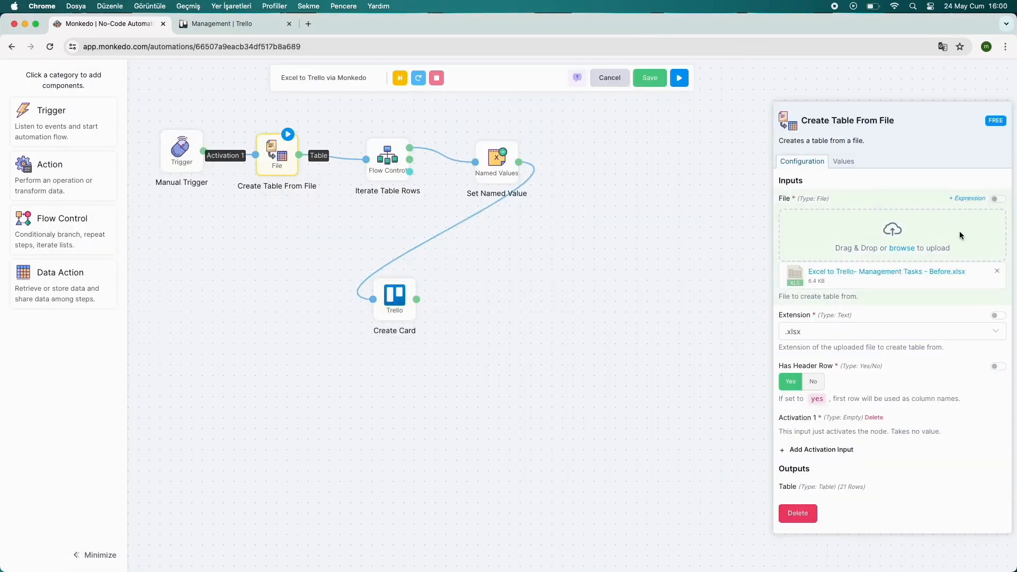
left_click(996, 271)
left_click_drag(928, 261, 892, 238)
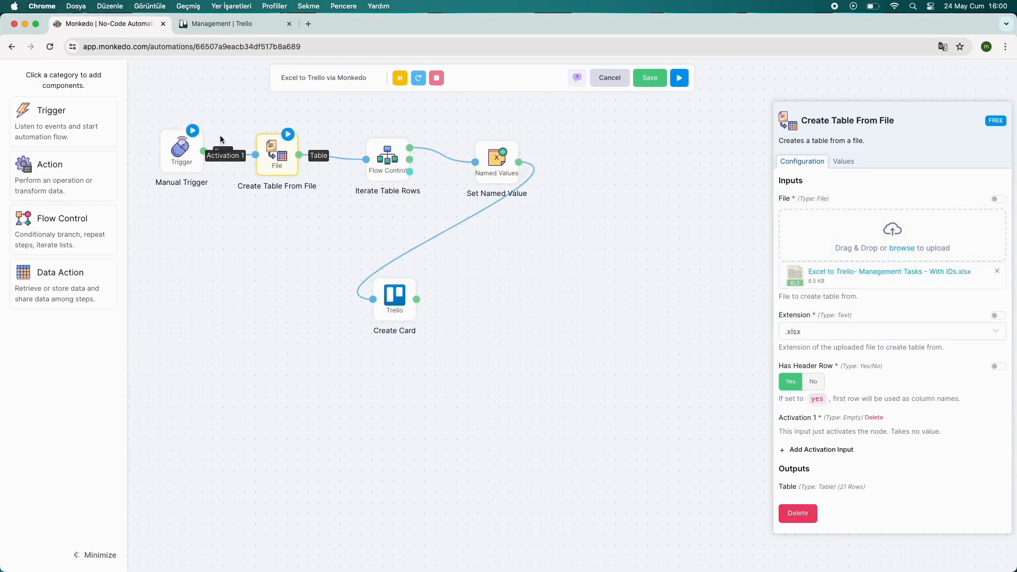
Run Create Table From File, inspect its full output table, and rerun Iterate Table Rows.
left_click(286, 135)
left_click(843, 162)
left_click(892, 411)
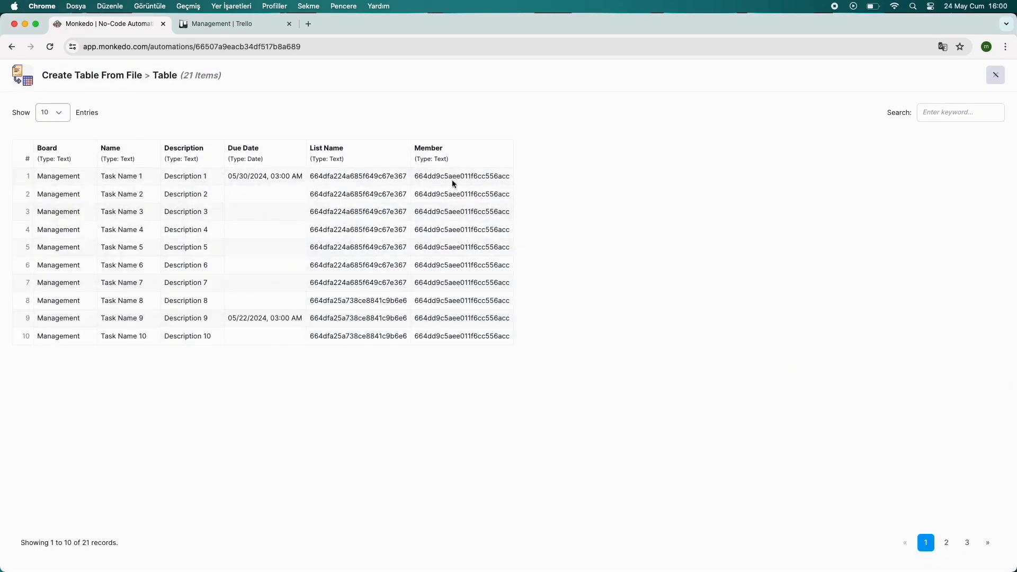
left_click(995, 75)
left_click(388, 159)
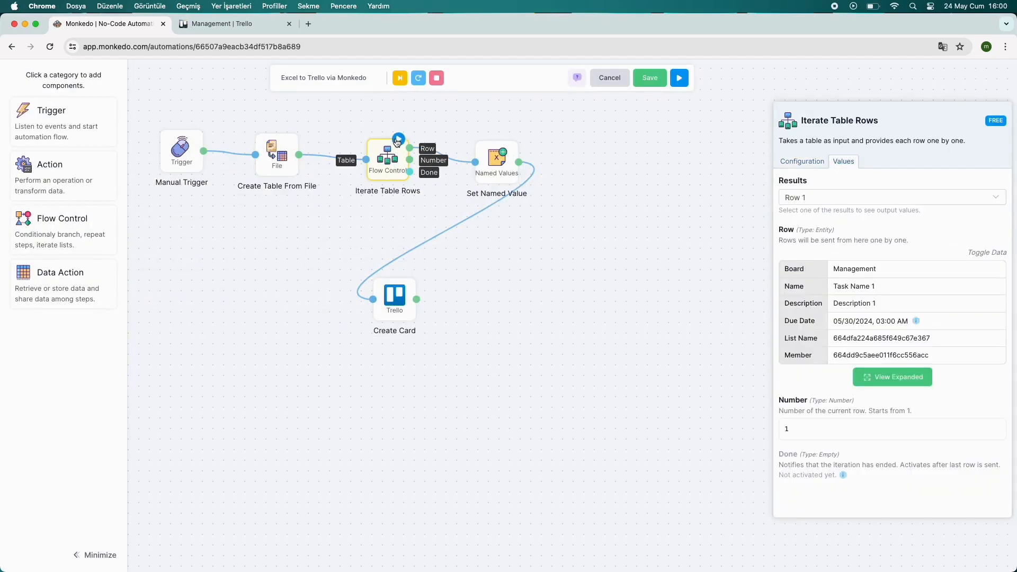
Set the Trello card's List to an expression using the List Name field of the Excel Row named value.
left_click(403, 290)
scroll(894, 332, "down", 3)
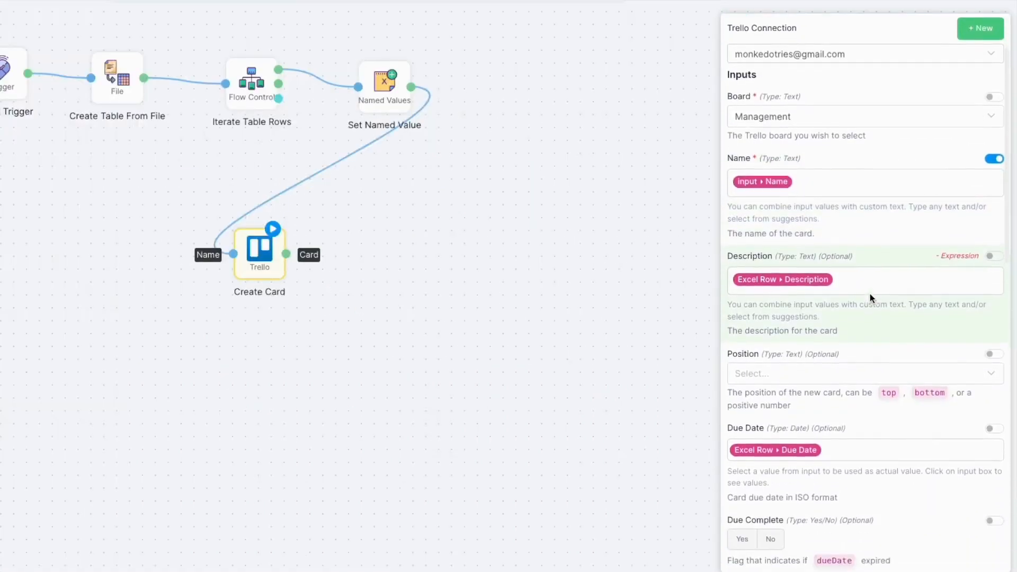
scroll(871, 298, "down", 2)
scroll(870, 293, "down", 4)
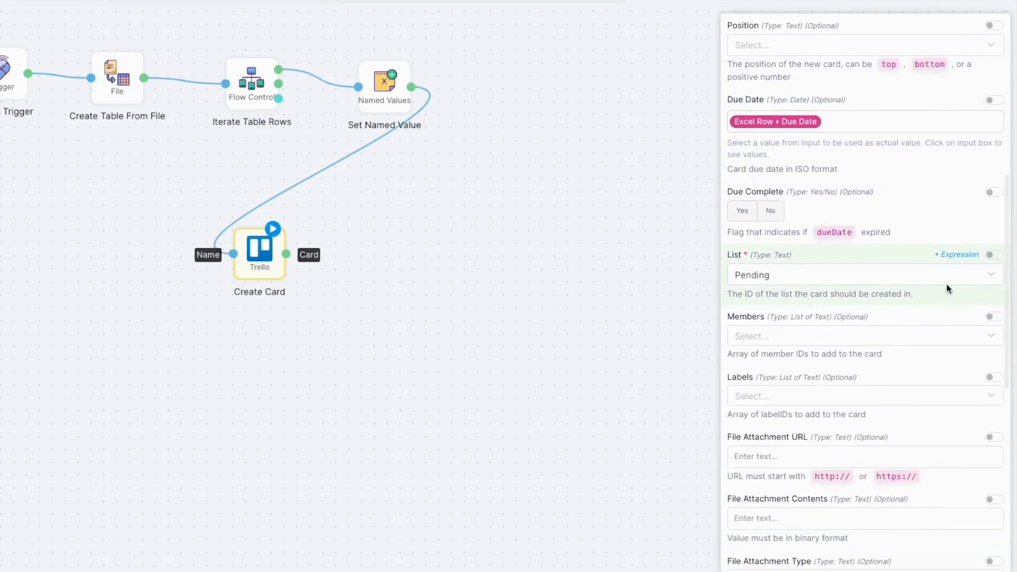
left_click(991, 275)
left_click(972, 260)
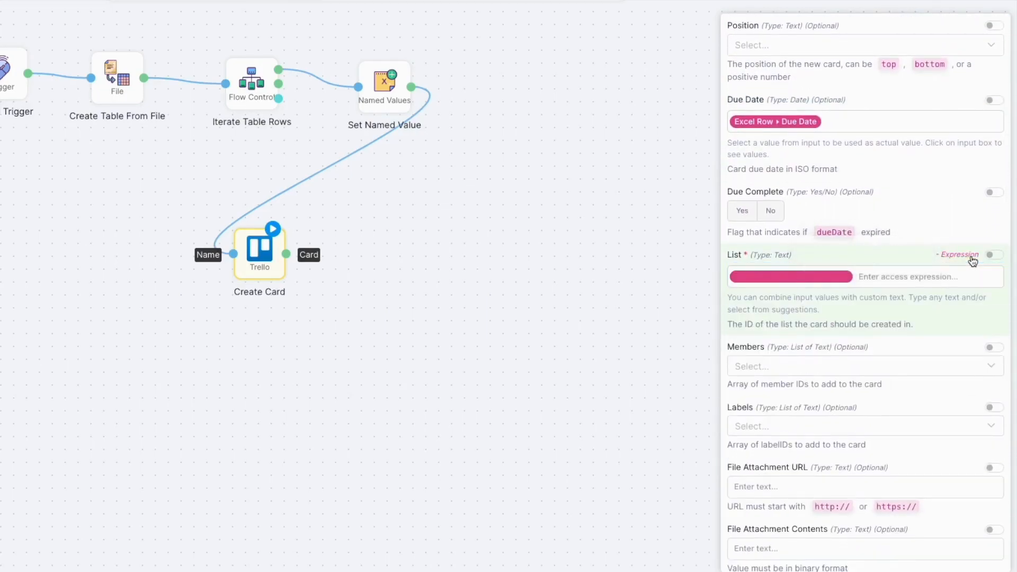
left_click(920, 276)
left_click(980, 339)
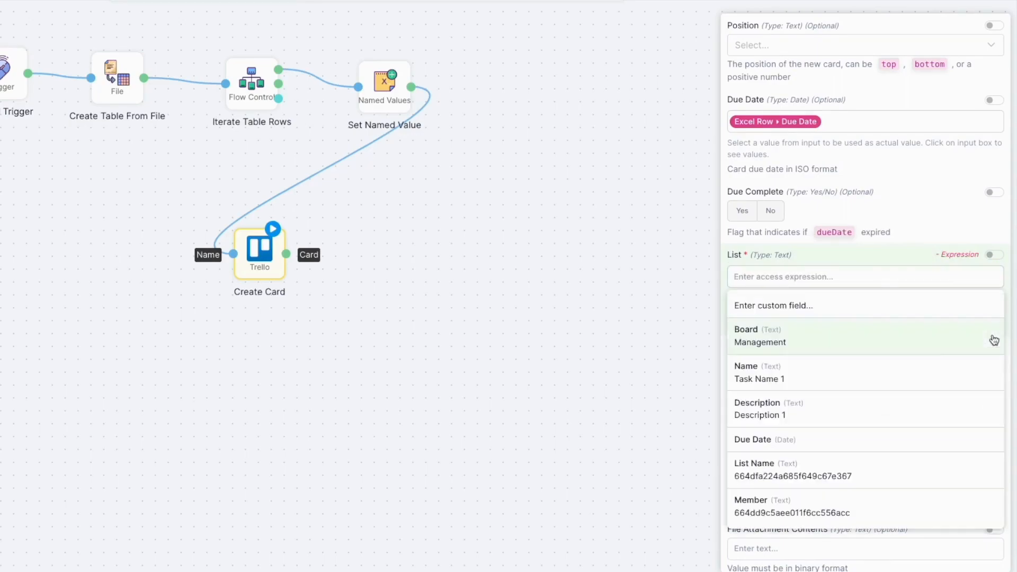
left_click(879, 440)
Examine which members the card's Members field offers and which data type it requires.
left_click(959, 297)
left_click(960, 298)
left_click(960, 318)
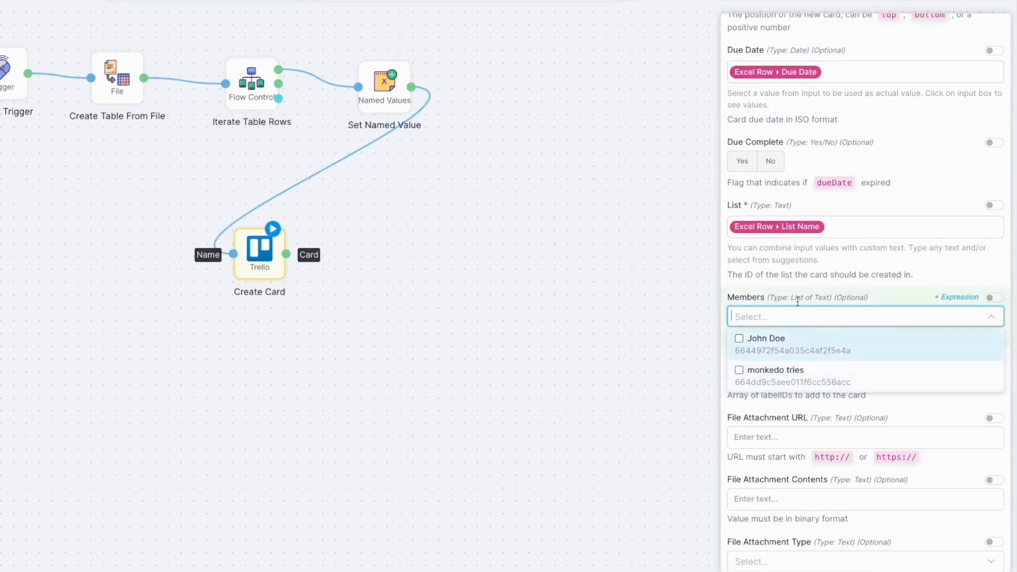
left_click(826, 295)
left_click_drag(790, 297, 830, 297)
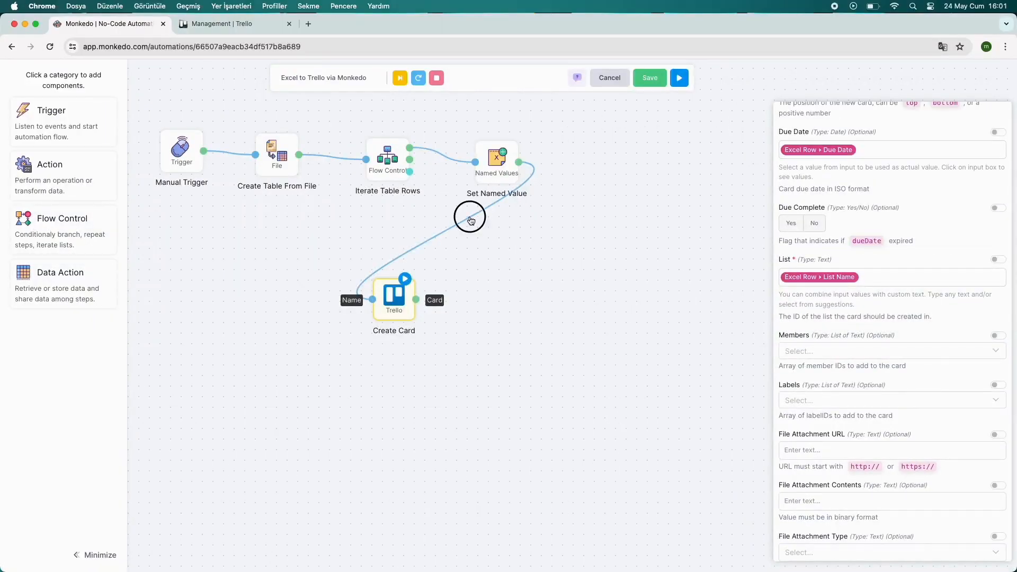
Delete the connection between Set Named Value and Create Card, and add a Create List component from List Utilities.
left_click(353, 155)
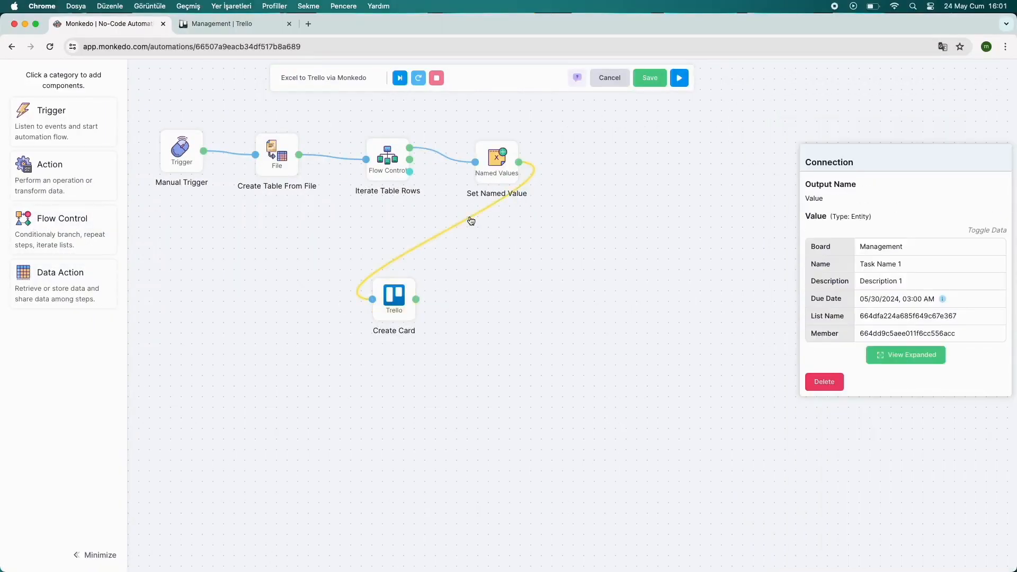
key("Delete")
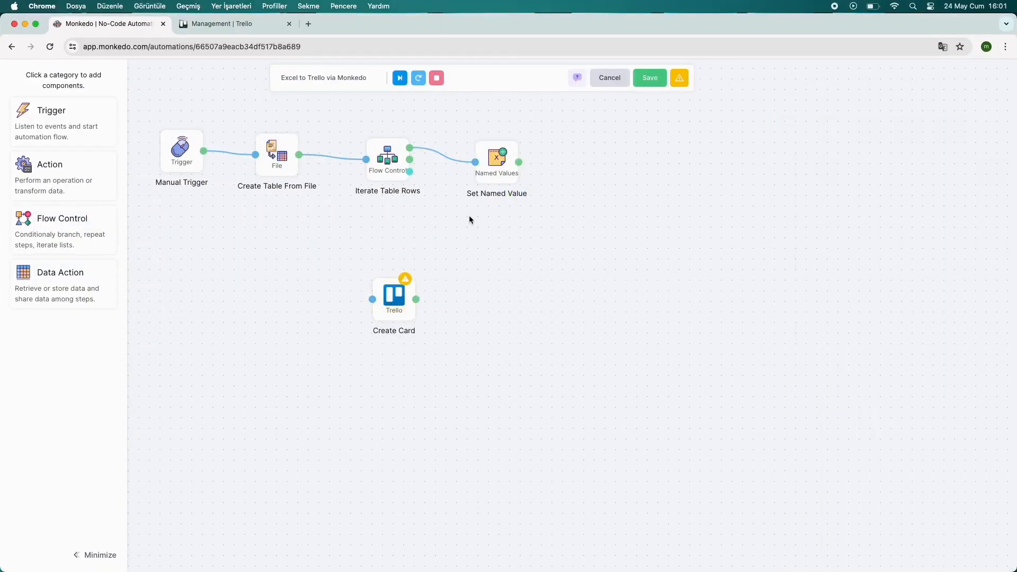
left_click(78, 170)
type("list")
left_click(375, 228)
left_click(378, 227)
left_click(411, 229)
Set the list's method to Repeat and its Repeat Item to a Text expression using the Excel Row's Member field.
left_click(768, 214)
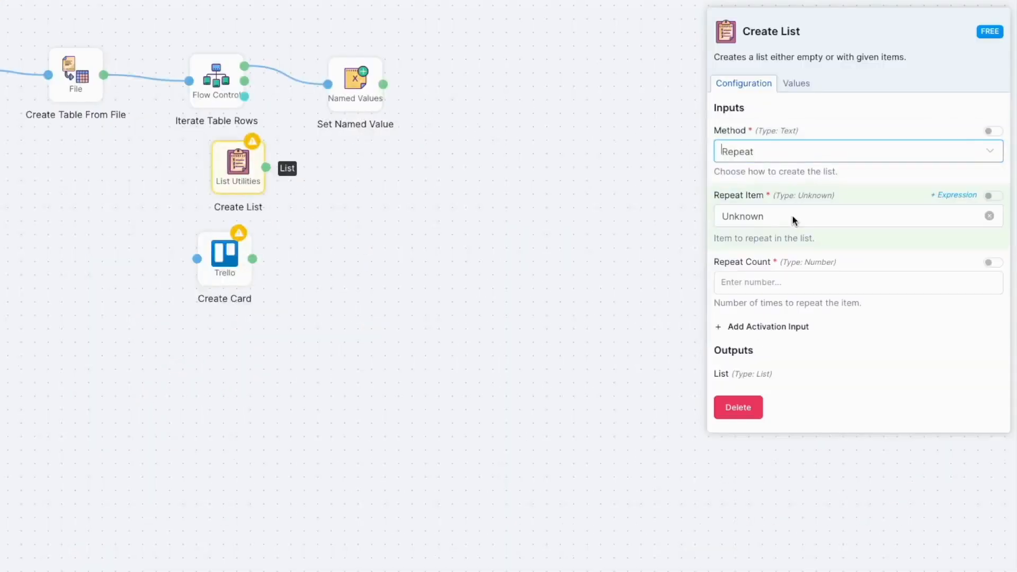
left_click(780, 216)
left_click(771, 261)
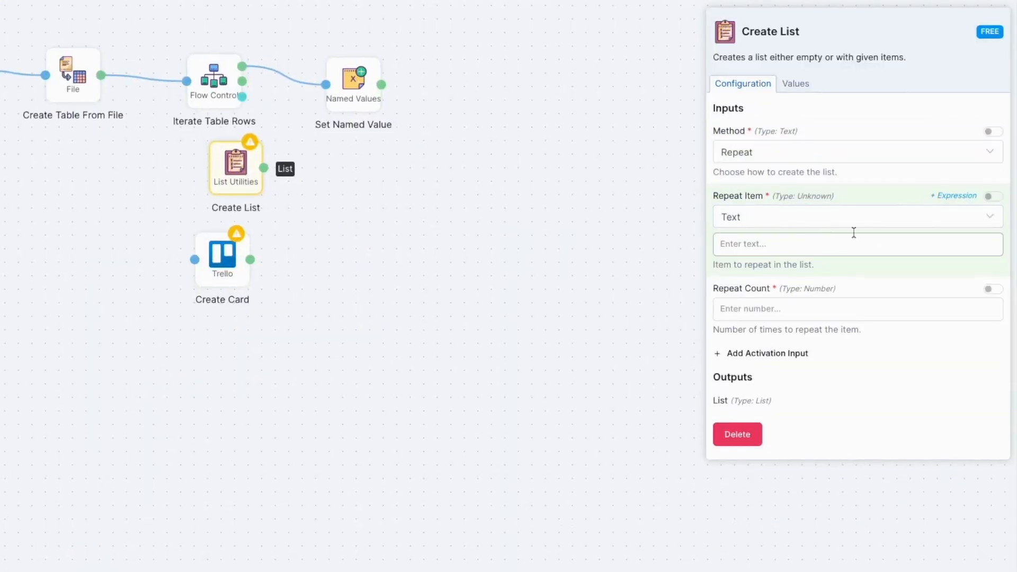
left_click(948, 196)
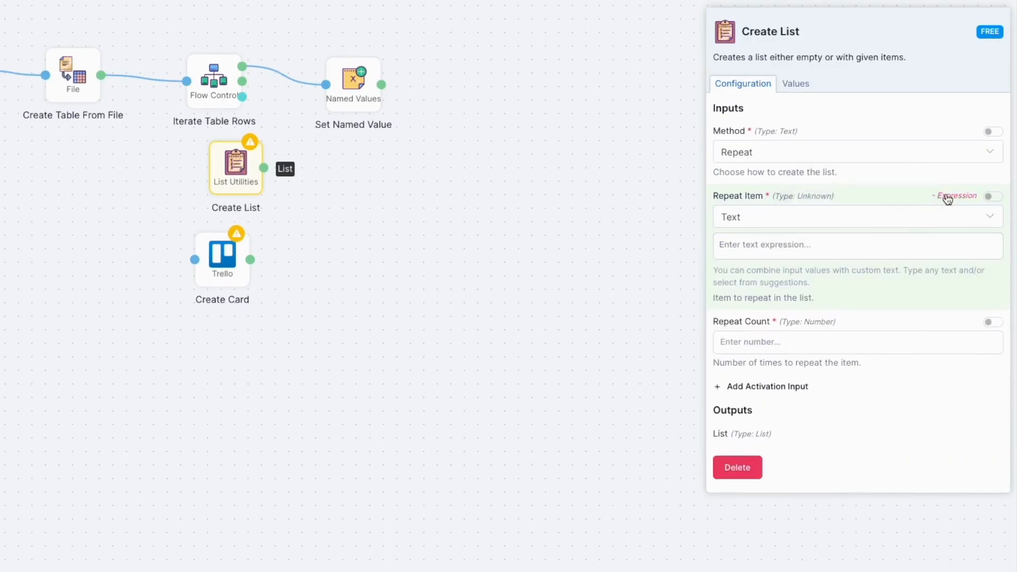
left_click(958, 237)
left_click(994, 306)
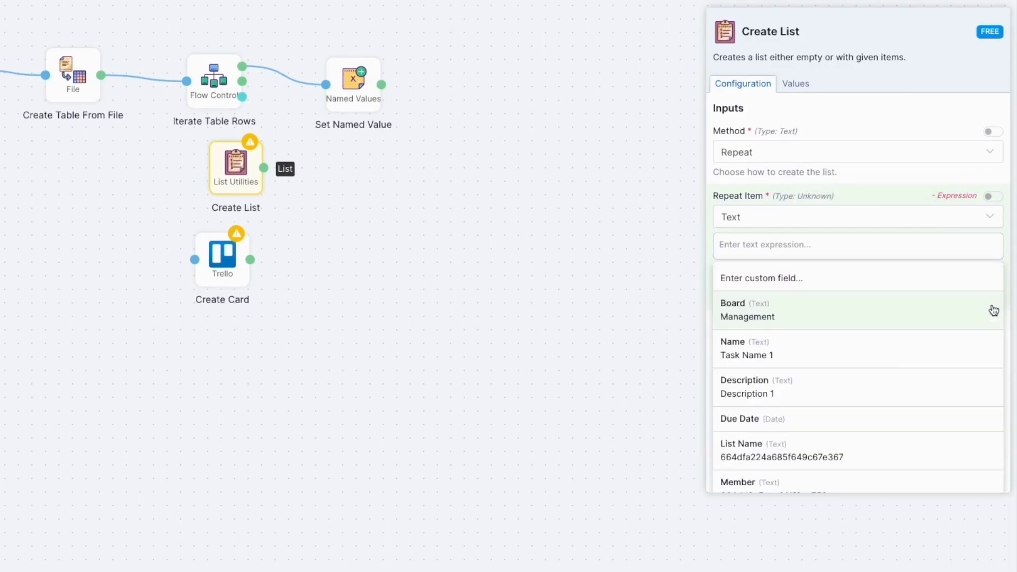
scroll(846, 413, "down", 1)
left_click(835, 471)
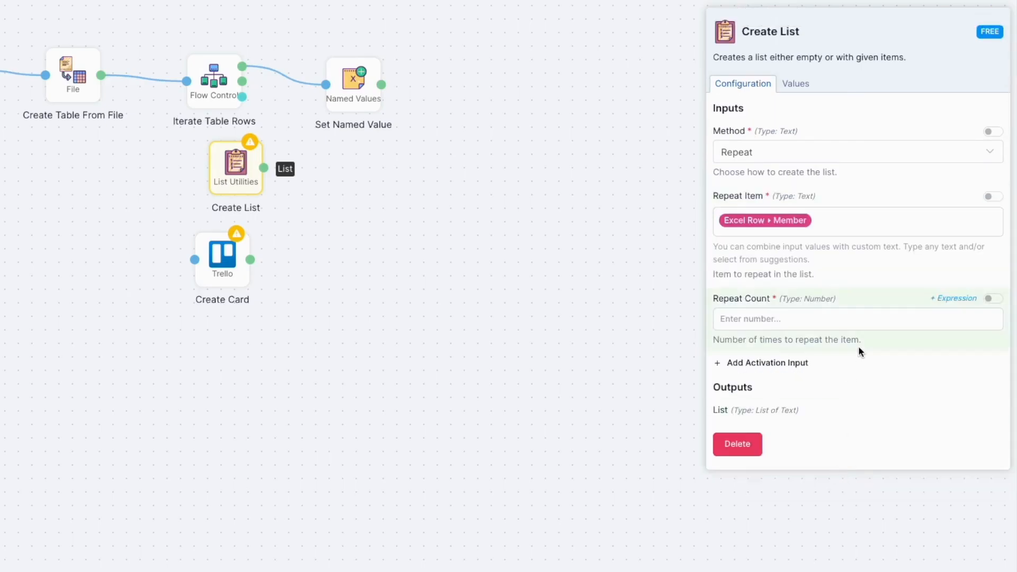
Set the list's Repeat Count to 1 and run the Create List component.
left_click(843, 317)
type("1")
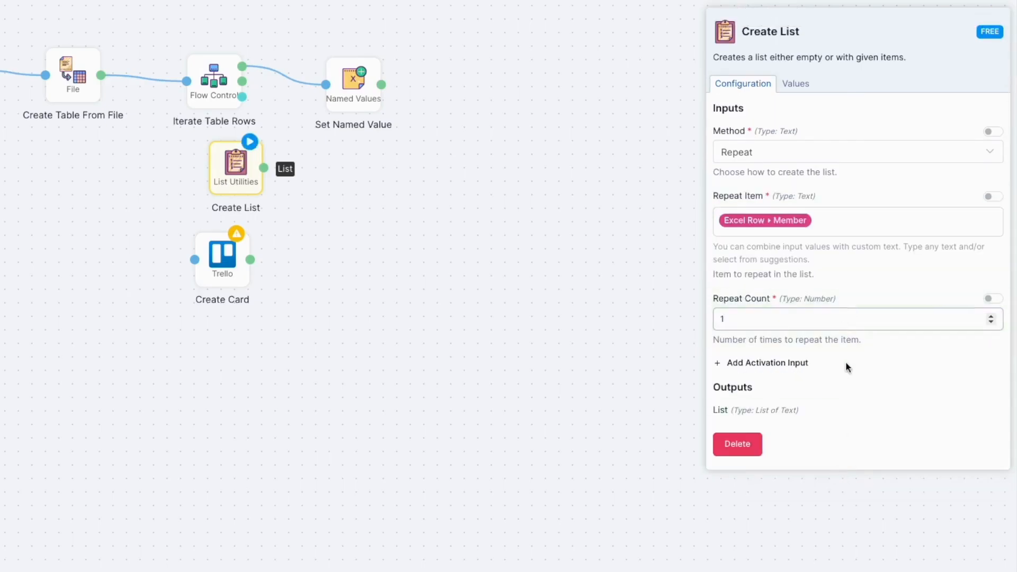
left_click(844, 395)
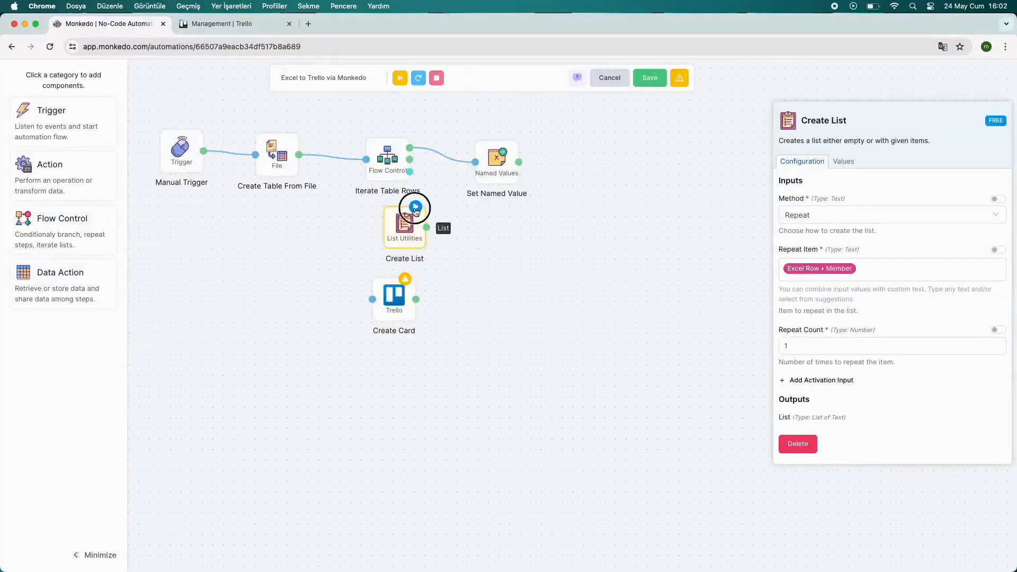
left_click(416, 208)
left_click(453, 243)
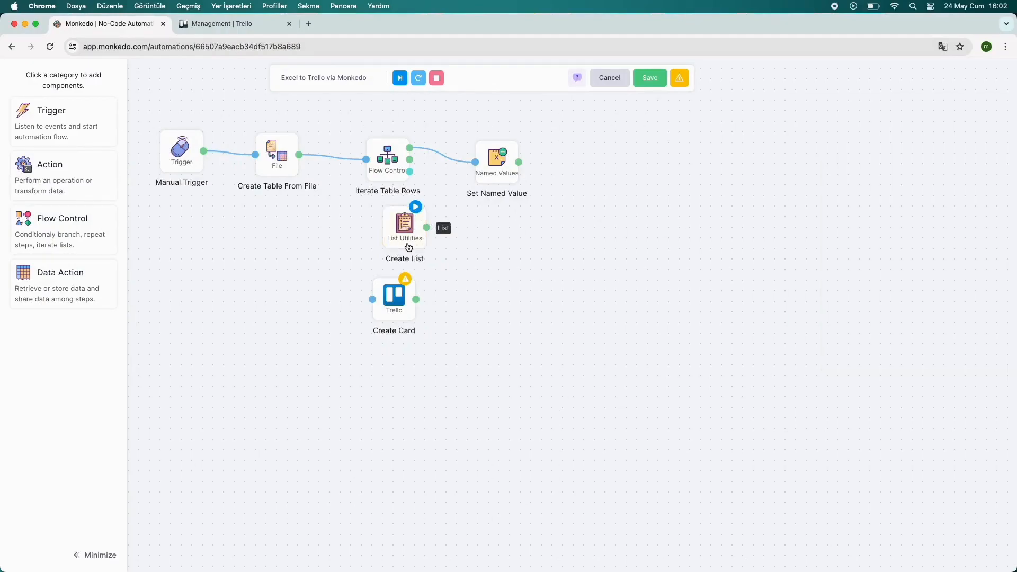
left_click(405, 236)
Switch Create Card's connected input from Name to Members and link the Create List output to it.
left_click(404, 305)
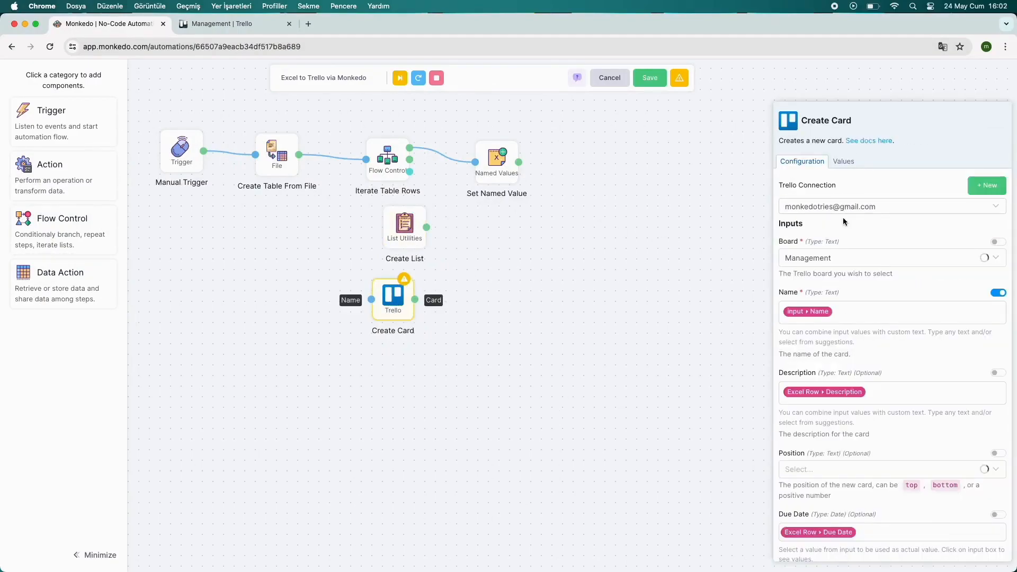
left_click(993, 293)
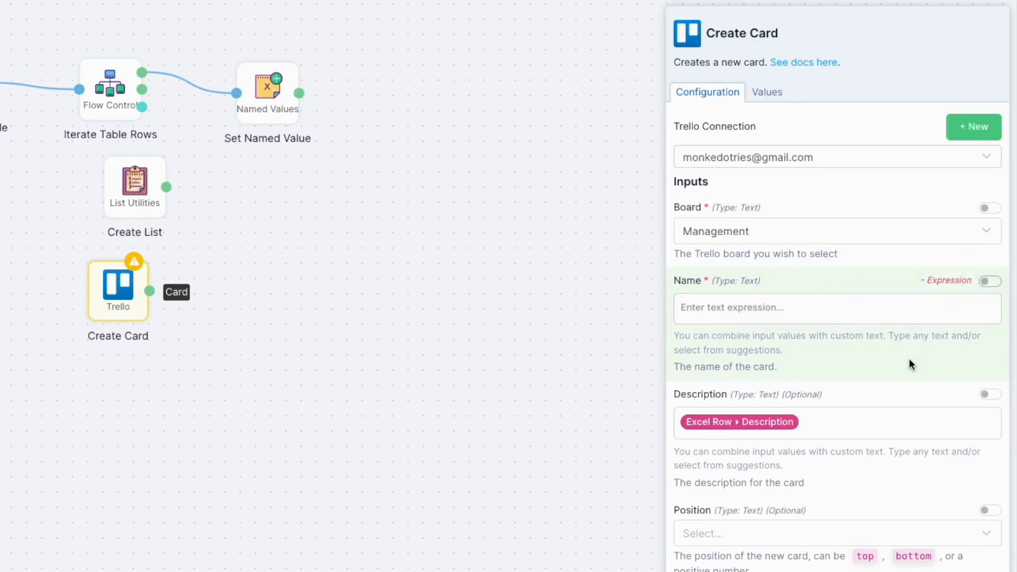
scroll(908, 358, "down", 12)
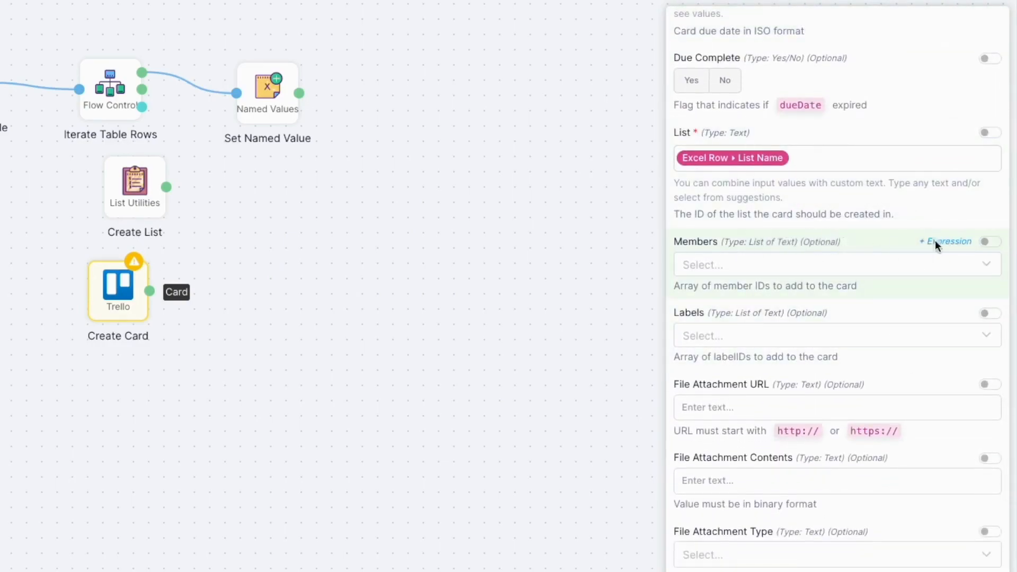
left_click(989, 242)
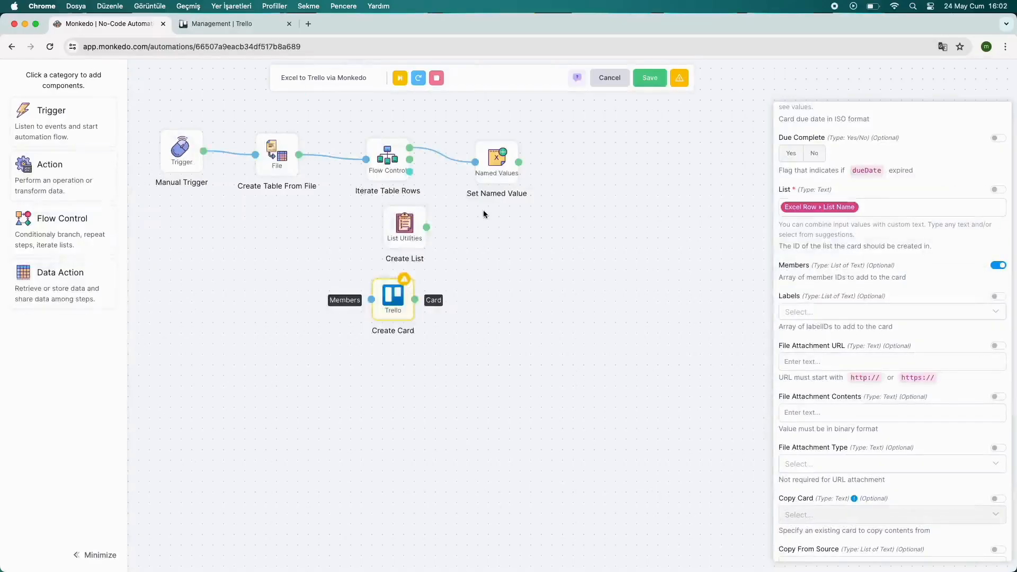
left_click_drag(429, 230, 371, 299)
Set the card's Name to an expression using the Name field of the Excel Row named value.
scroll(911, 275, "up", 3)
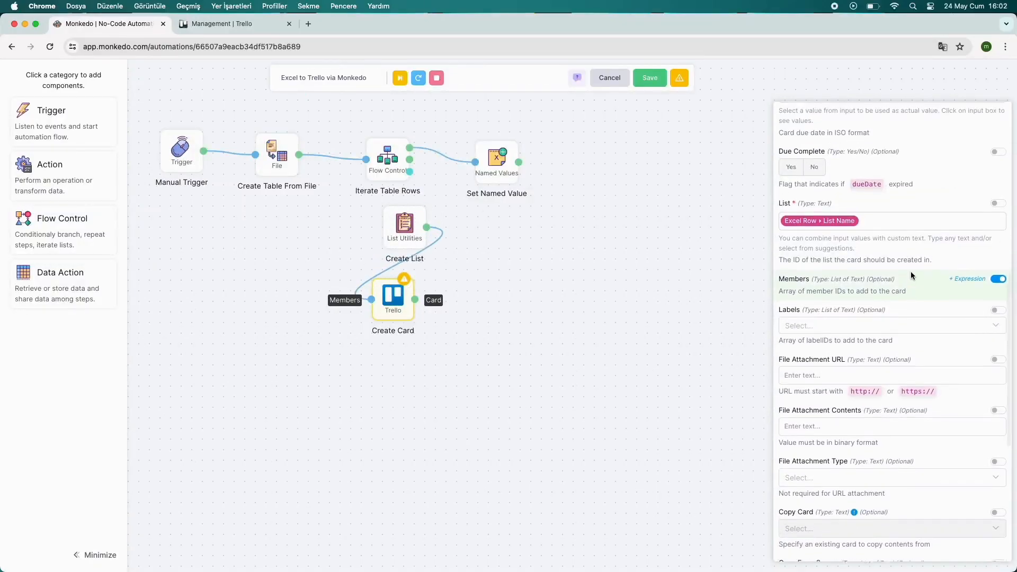
scroll(911, 275, "up", 8)
left_click(937, 298)
left_click(997, 345)
left_click(927, 375)
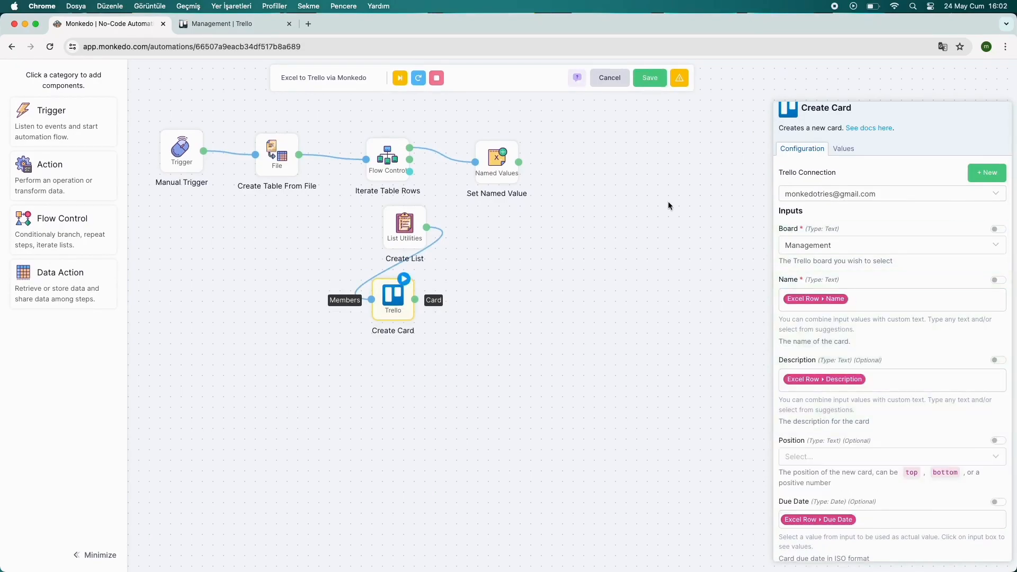
Add an activation input to Create List and connect the Set Named Value output to it.
left_click(404, 225)
left_click(813, 382)
left_click_drag(518, 162, 383, 228)
Run the complete automation and check the created cards on the Management board in Trello.
left_click(172, 161)
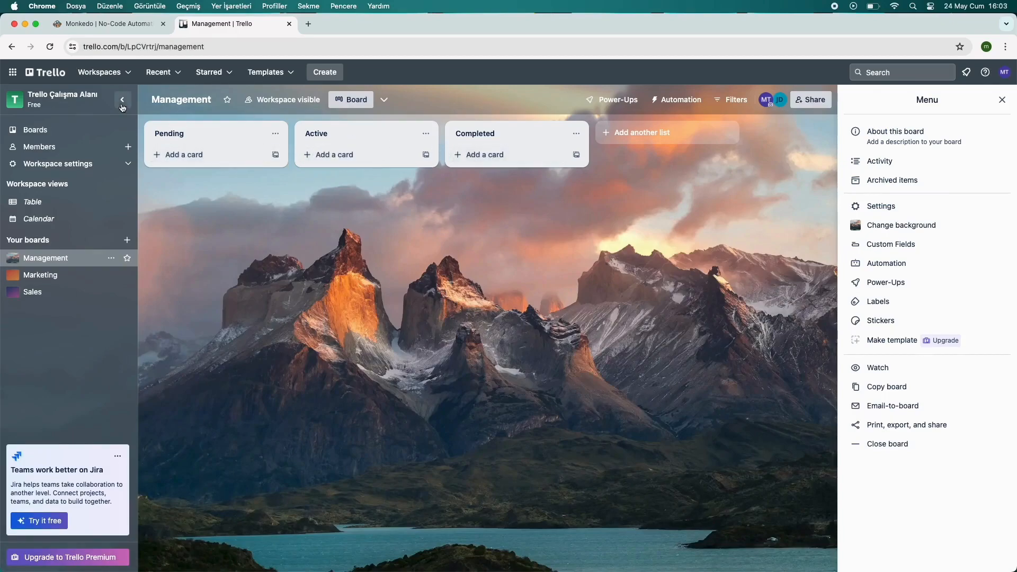
left_click(128, 24)
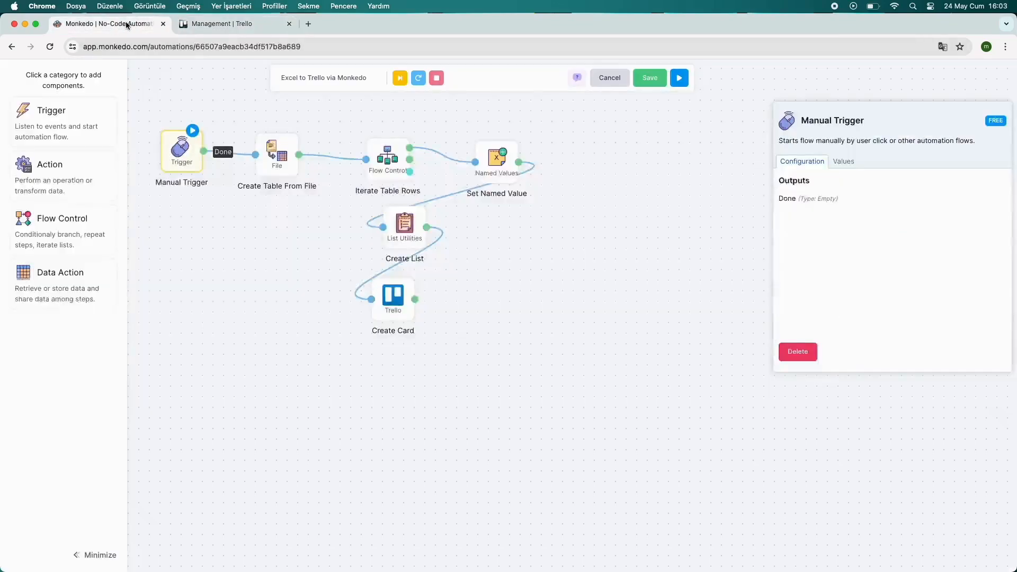
left_click(271, 216)
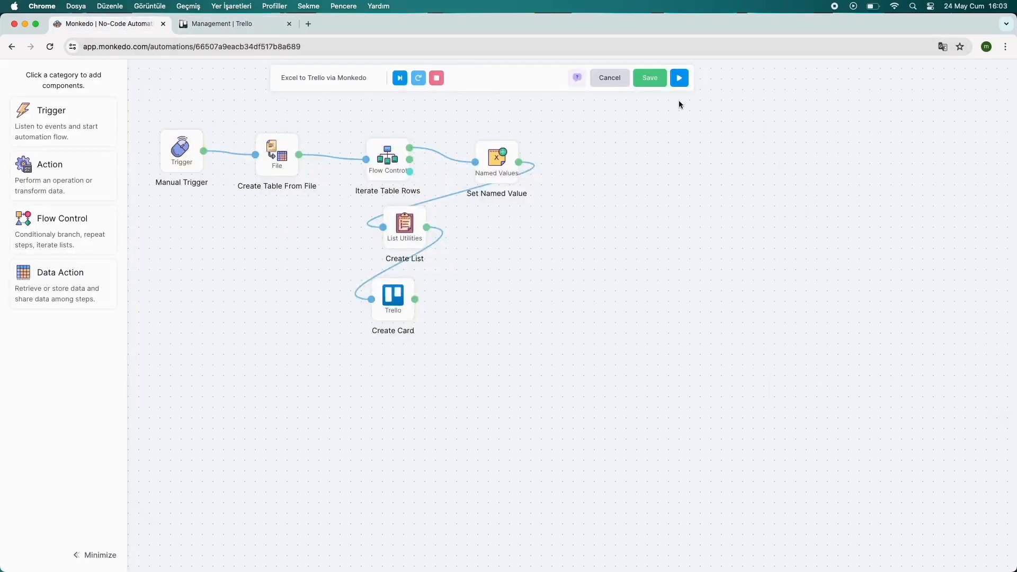
left_click(679, 78)
left_click(486, 380)
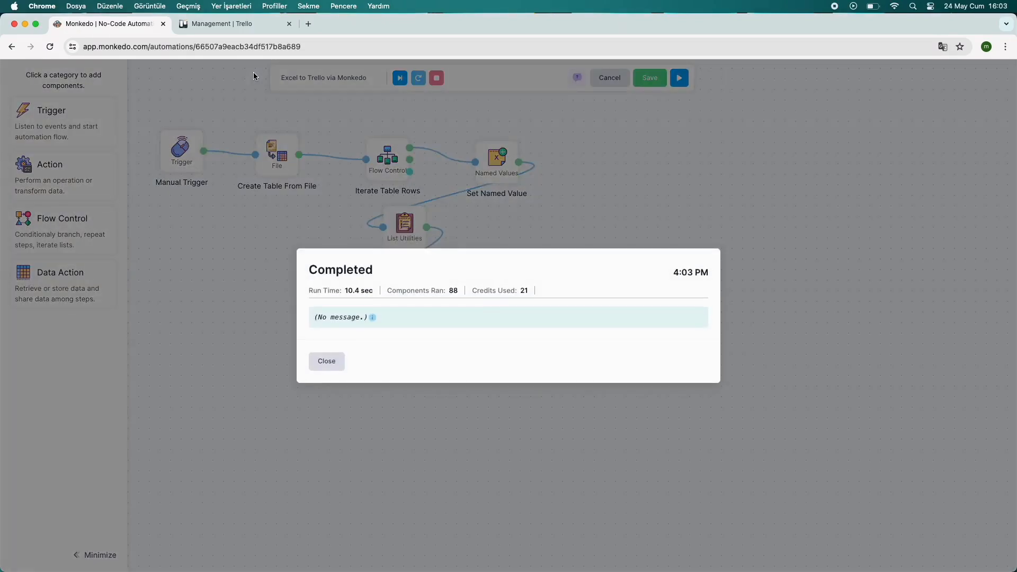
left_click(253, 23)
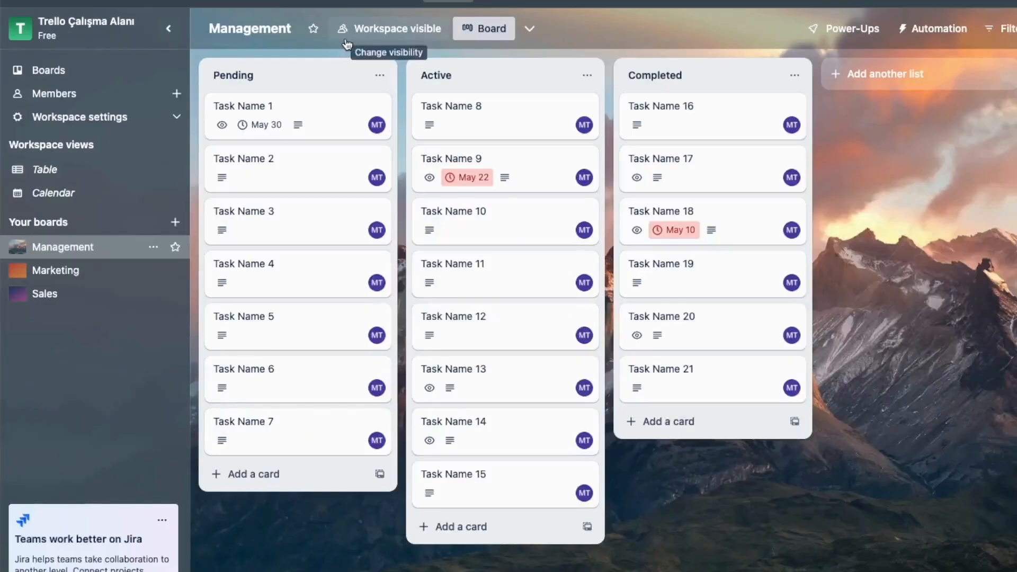